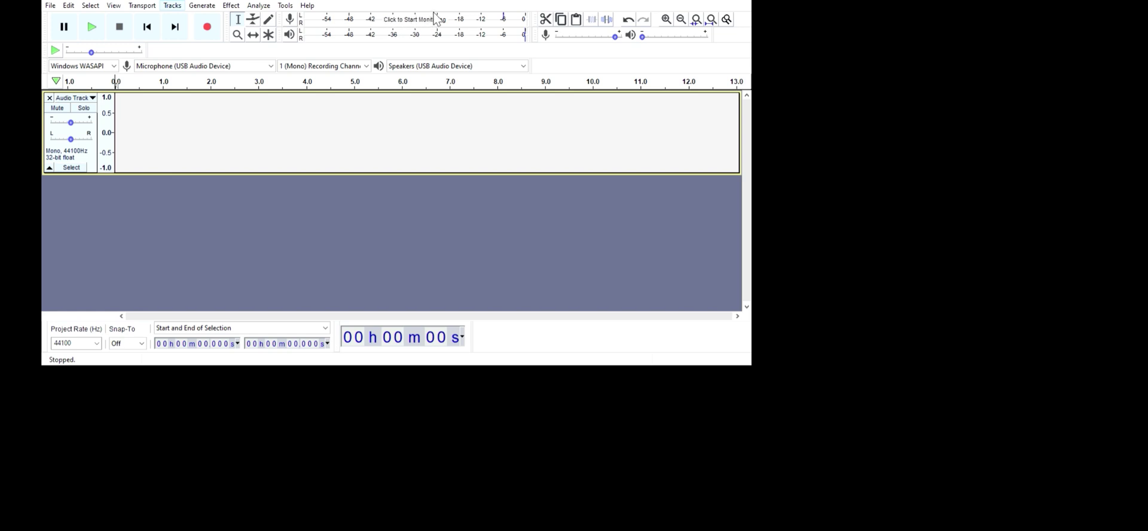
Add a second mono audio track, and undo the extra stereo track created below it
key(ctrl+shift+n)
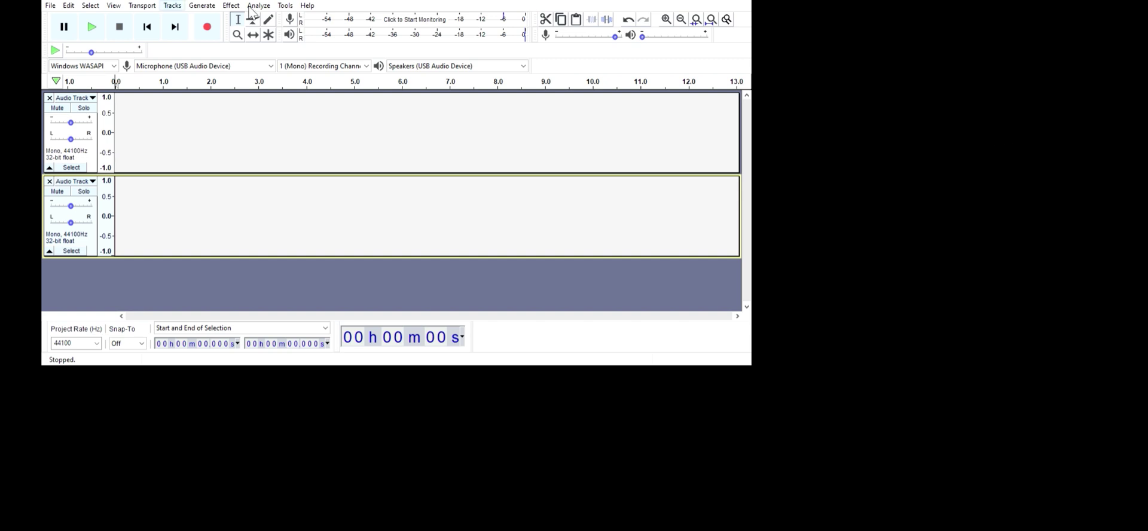
click(439, 38)
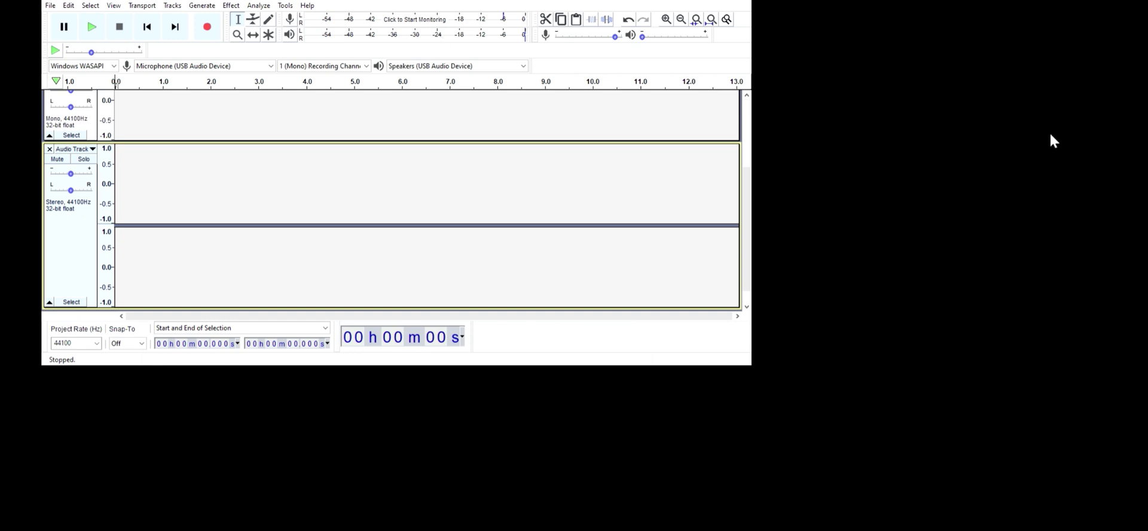
key(ctrl+z)
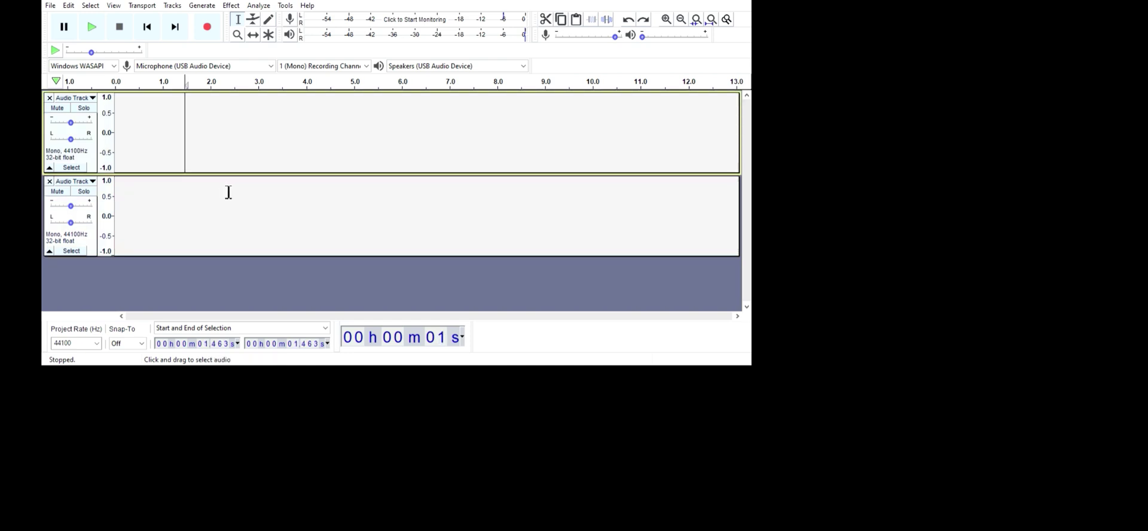
Record about 2.2 seconds of microphone audio into the first mono track, starting at the beginning of the timeline
key(Home)
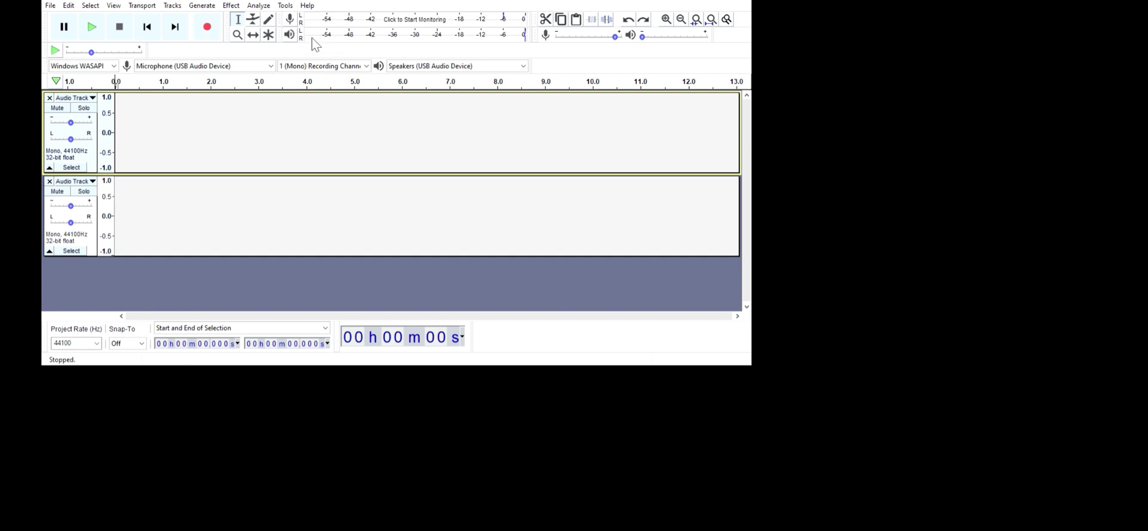
key(r)
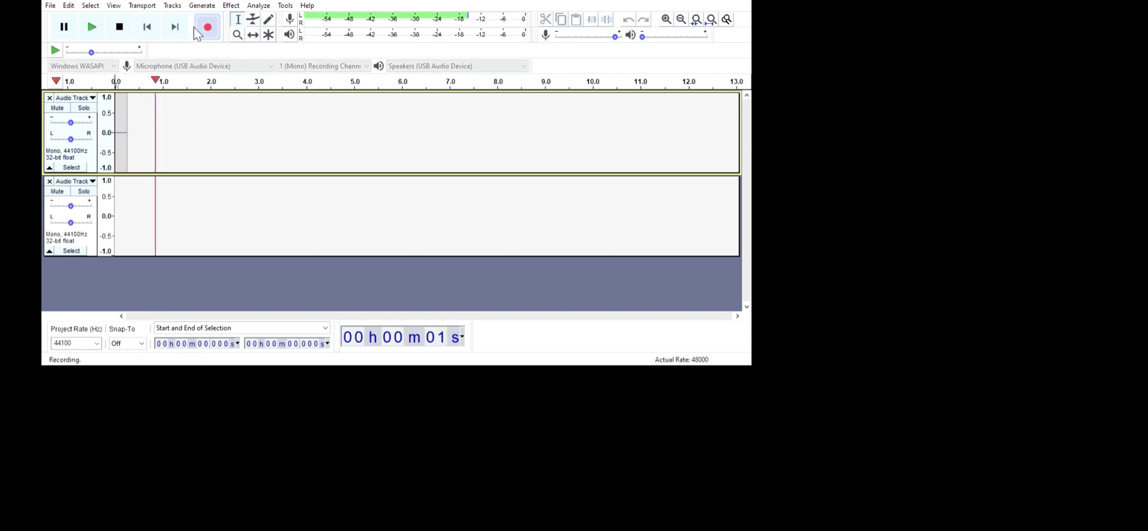
key(space)
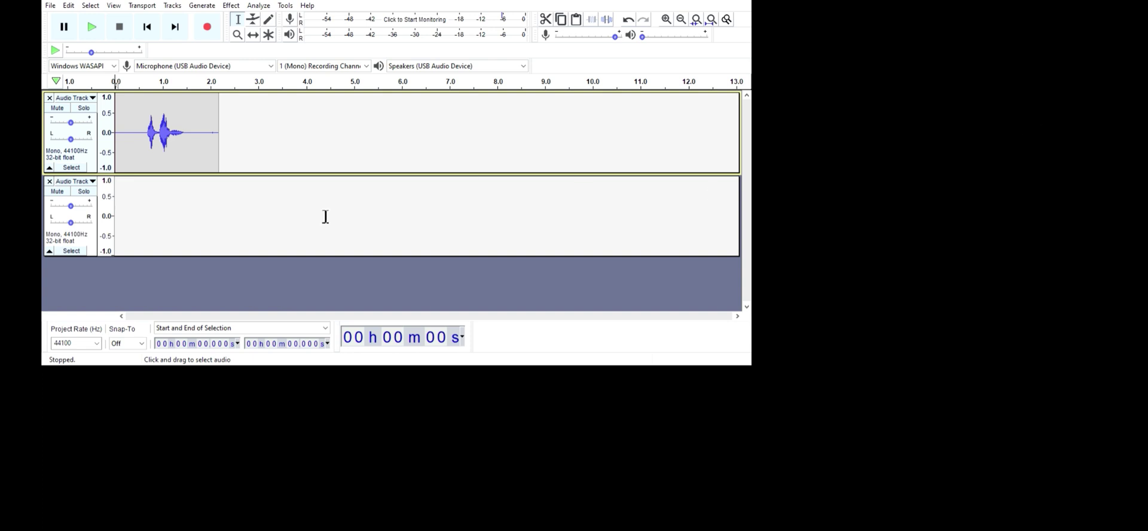
Copy the whole recorded clip from the first track to the beginning of the second track
click(304, 289)
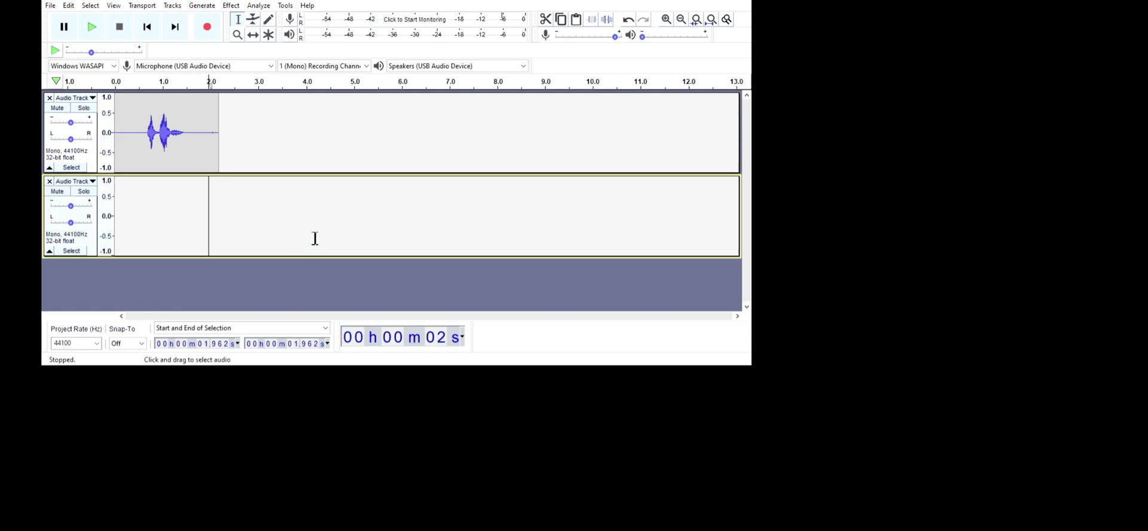
key(End)
key(Up)
key(shift+Home)
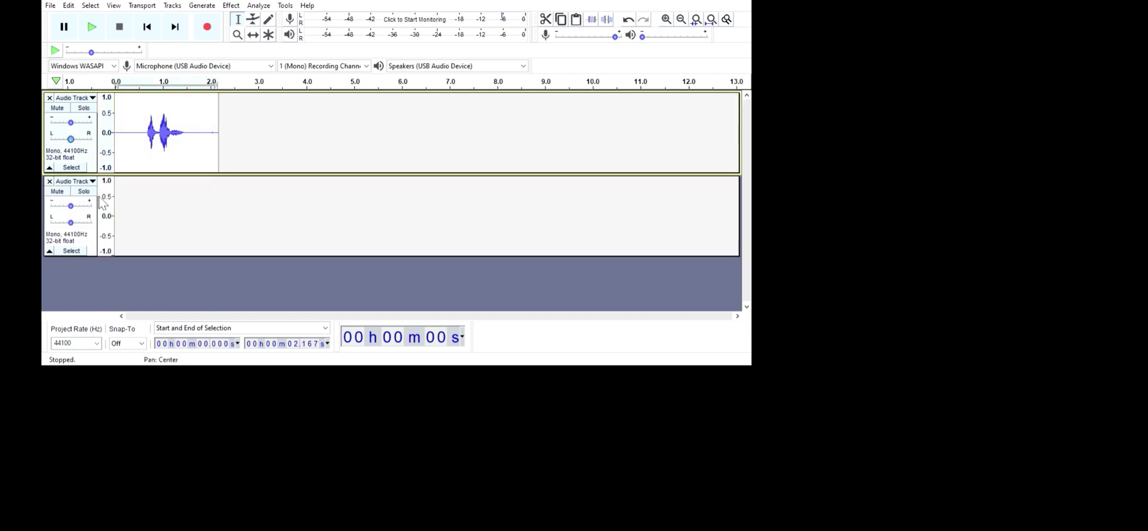
click(192, 292)
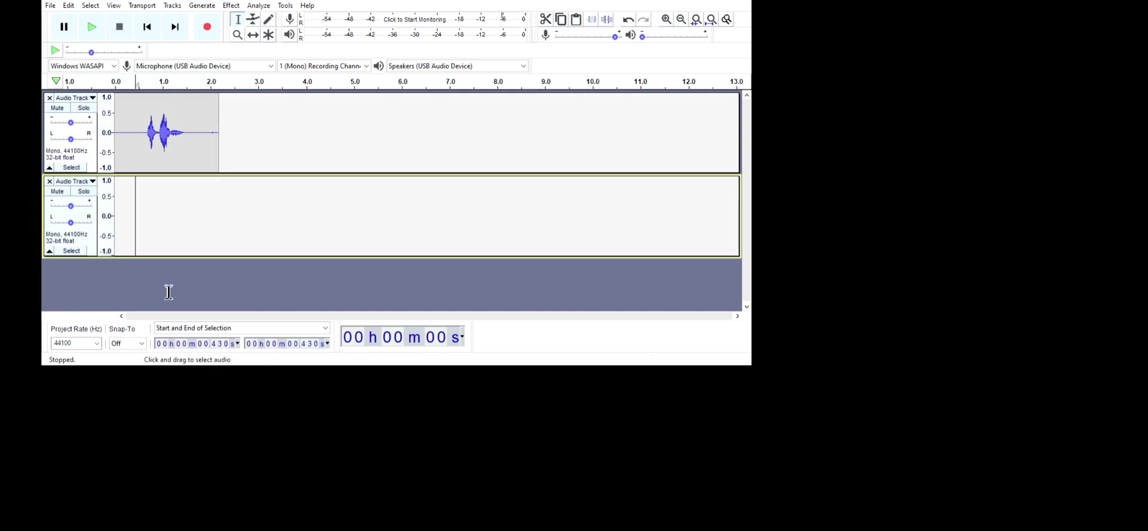
key(Home)
key(ctrl+v)
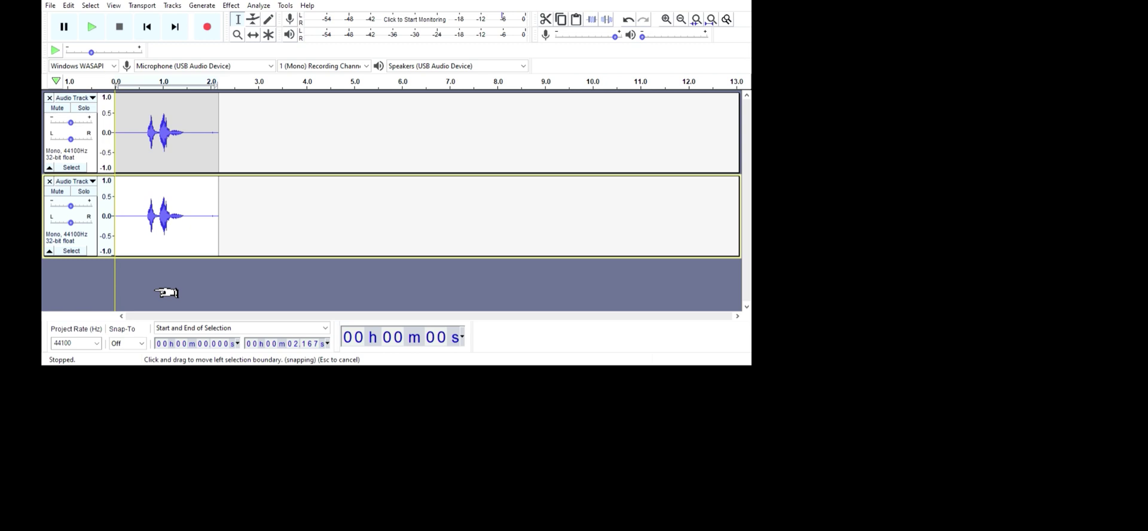
Play both identical tracks together, and compare with the first track soloed and the second muted
click(171, 182)
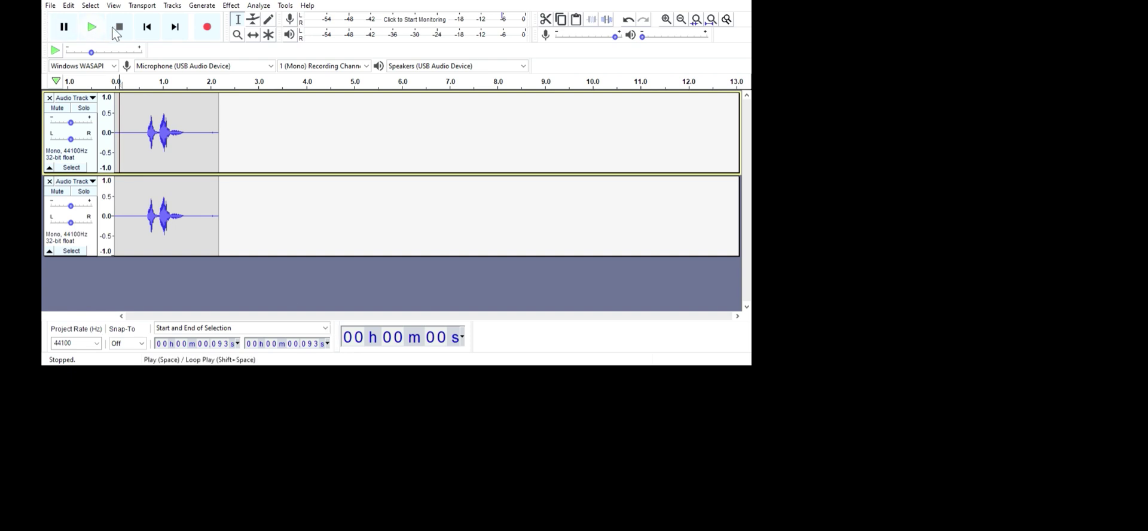
key(space)
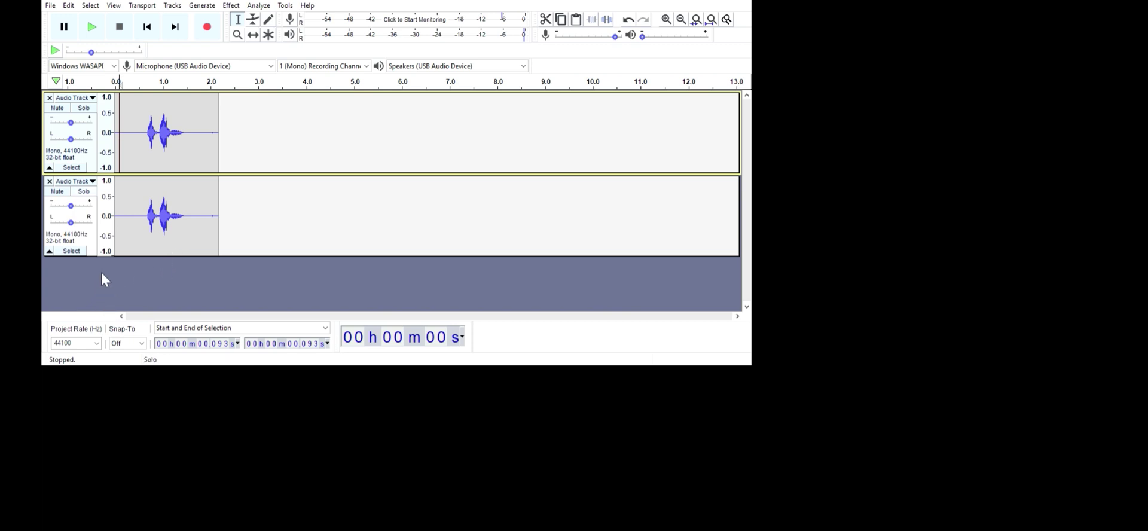
click(57, 191)
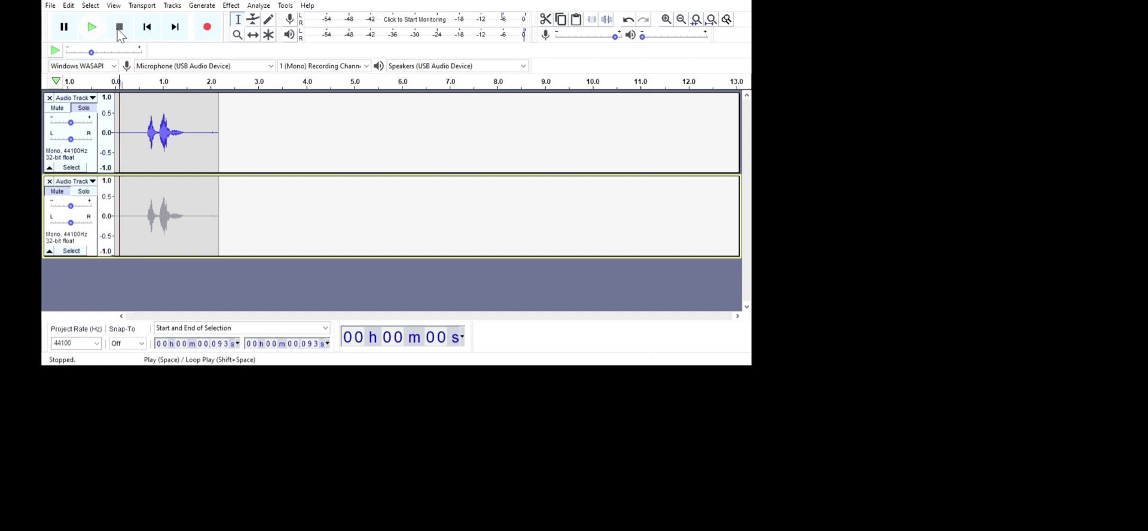
key(space)
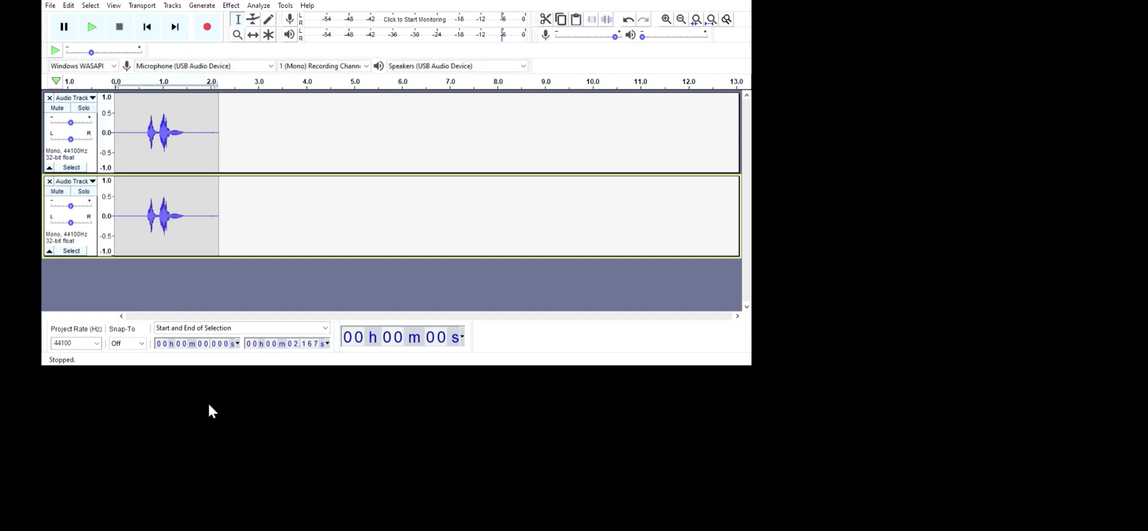
Select the whole clip in the second track, and play both tracks from about 0.23 s
key(Right)
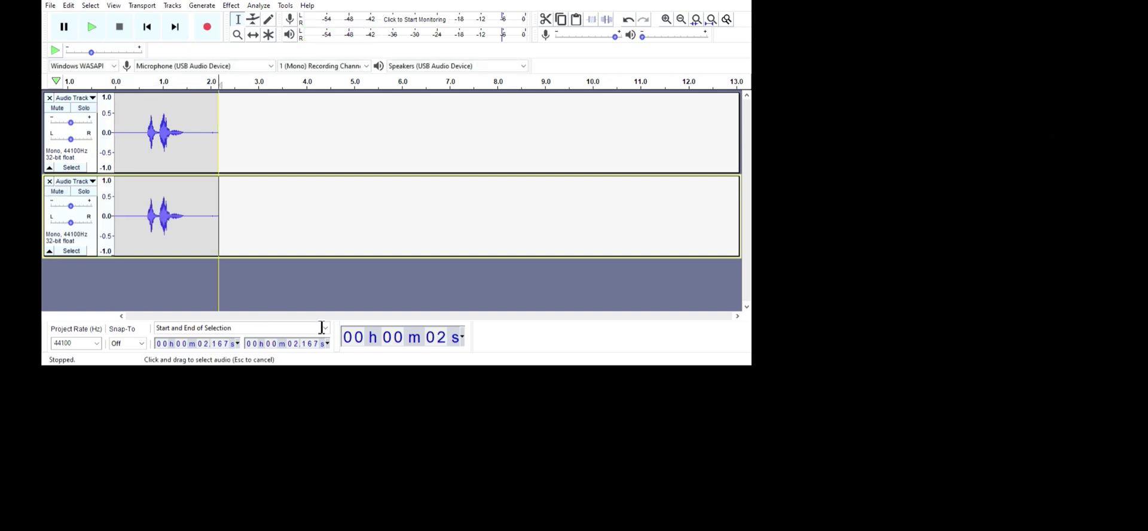
key(shift+Home)
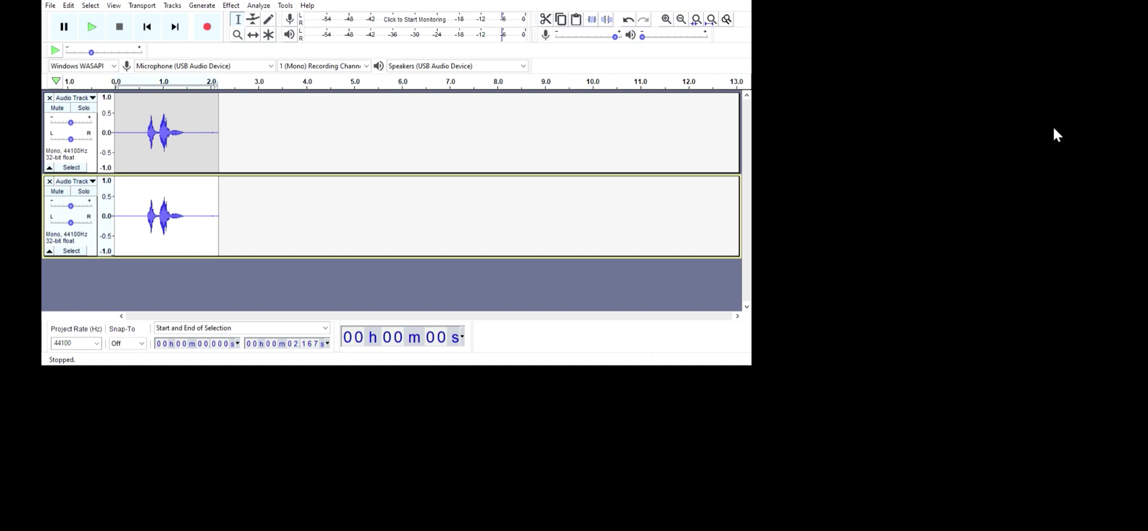
click(126, 132)
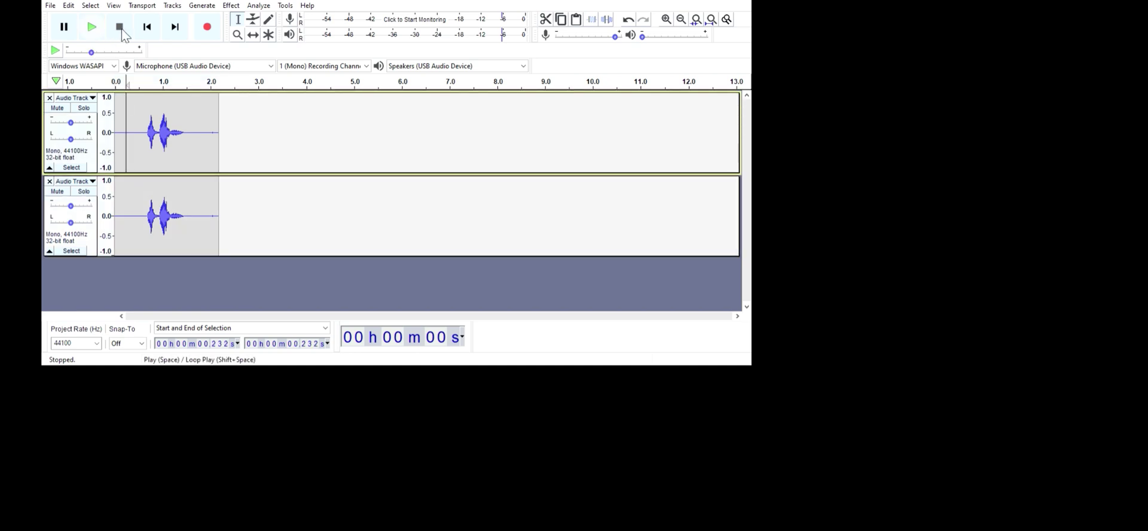
key(space)
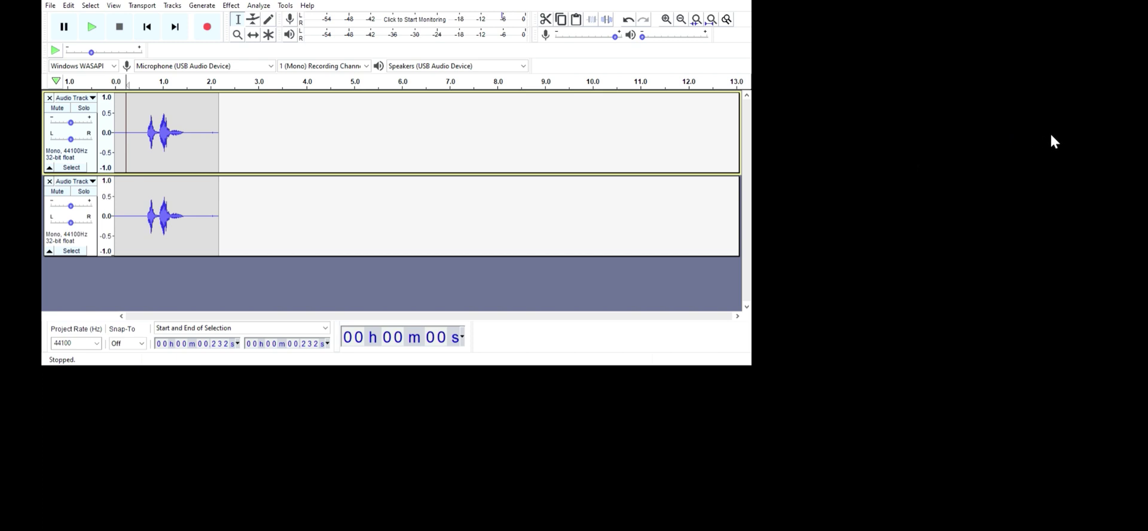
Select the whole clip in the second track and remove it
click(209, 215)
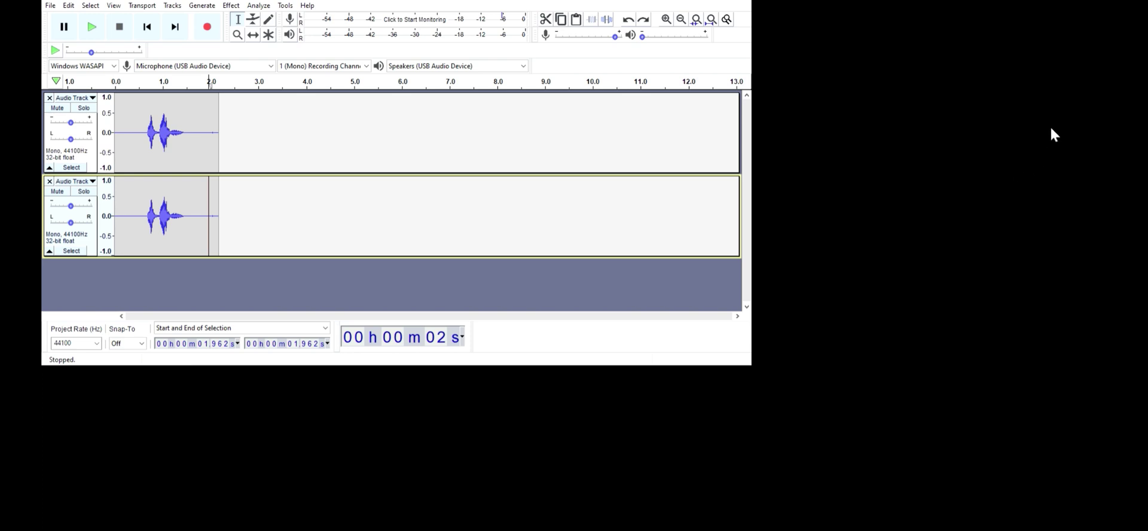
key(End)
key(Left)
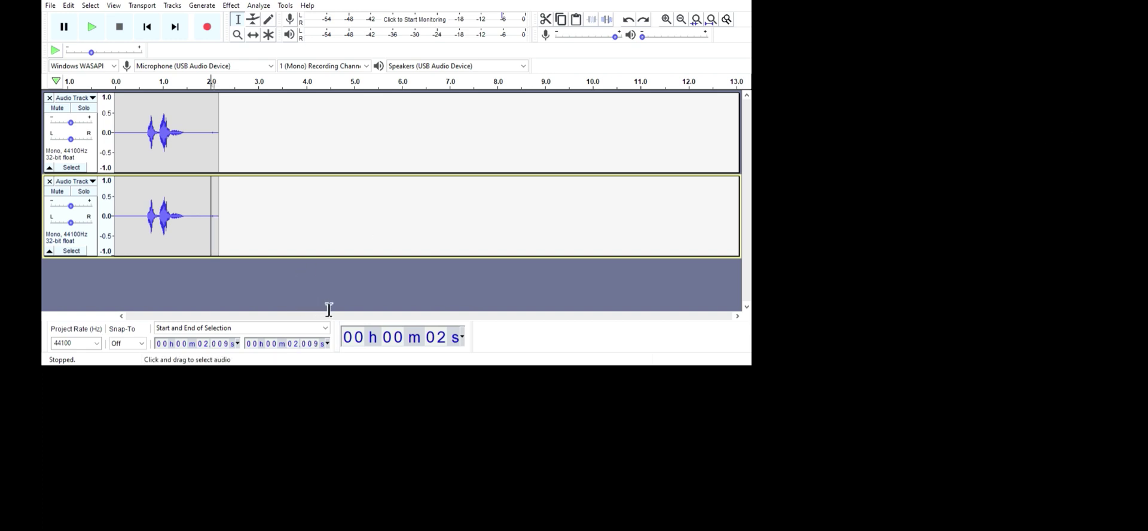
drag(219, 219, 76, 313)
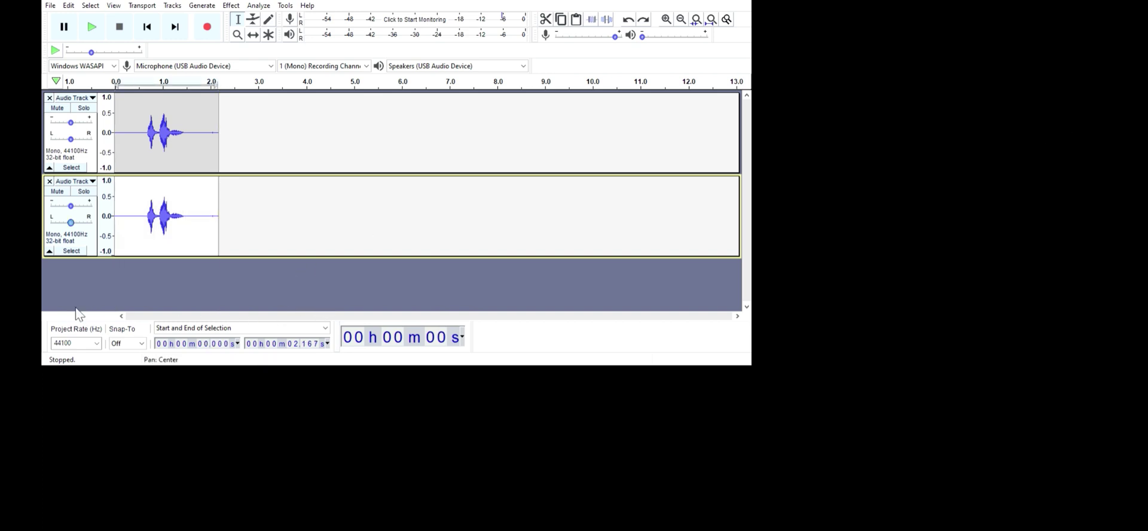
key(Delete)
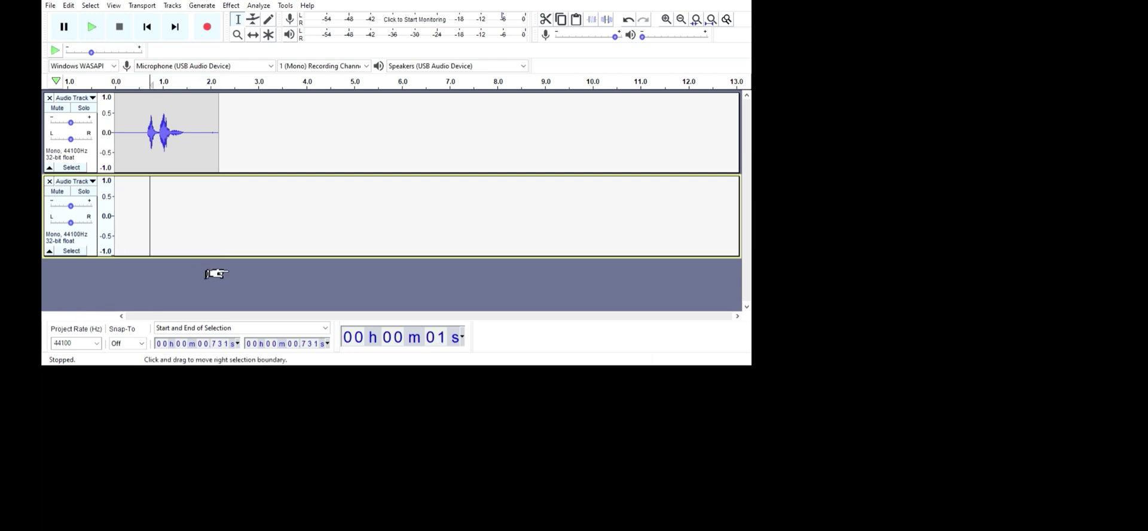
Place the clip back in the second track about 0.13 s after the beginning, and play both tracks together
key(Left)
key(Left)
key(Left)
key(Left)
key(Left)
key(Left)
key(Left)
key(Left)
key(ctrl+z)
key(ctrl+z)
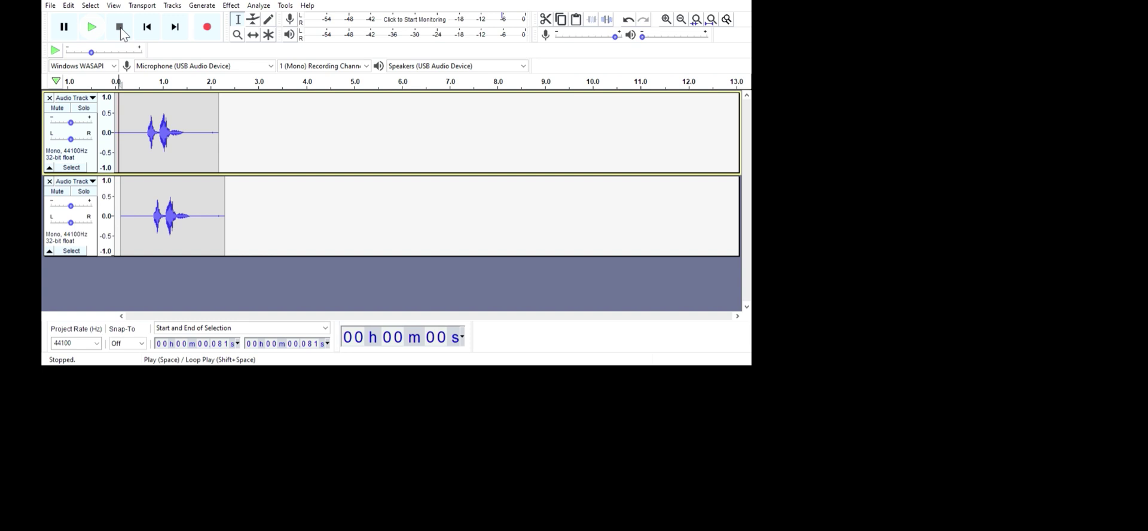
key(space)
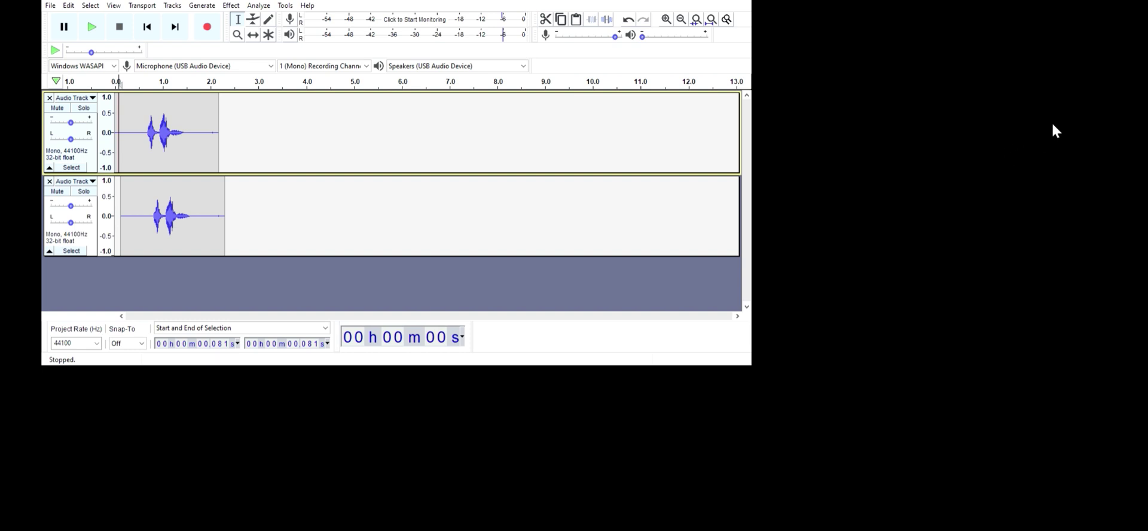
Select the offset clip in the second track, and play both tracks from about 0.06 s
click(479, 162)
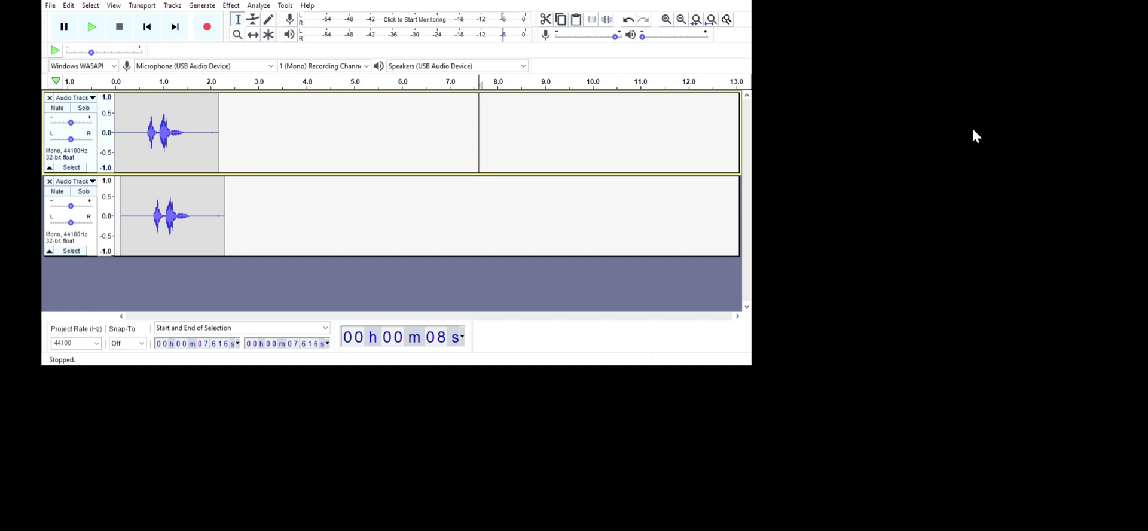
click(225, 228)
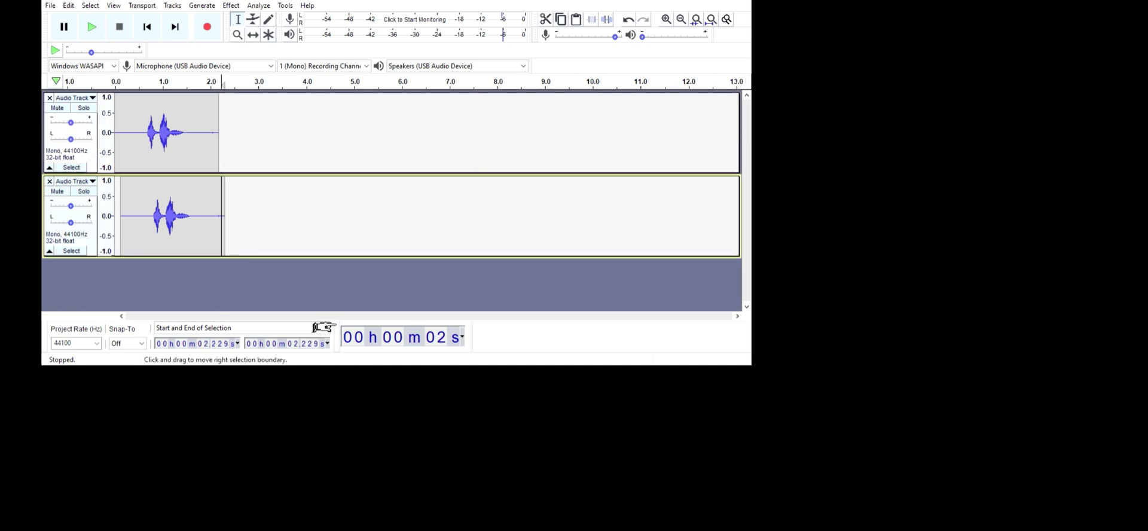
key(shift+Home)
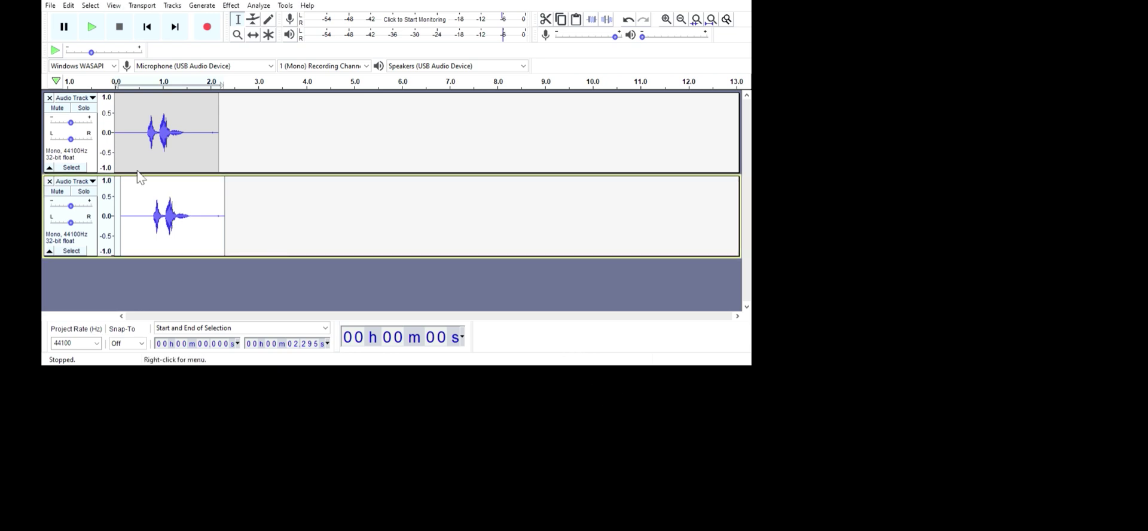
click(119, 132)
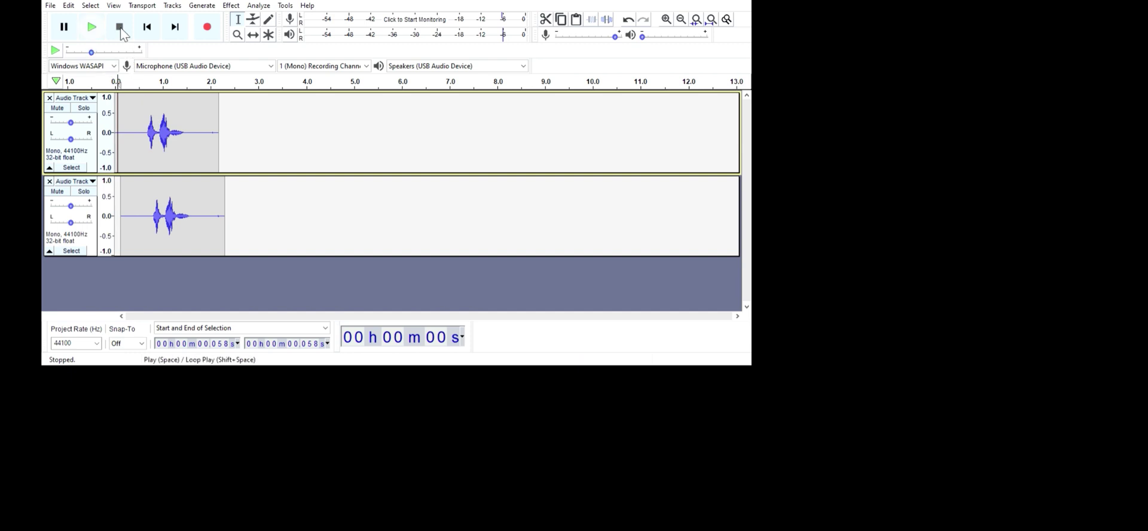
key(space)
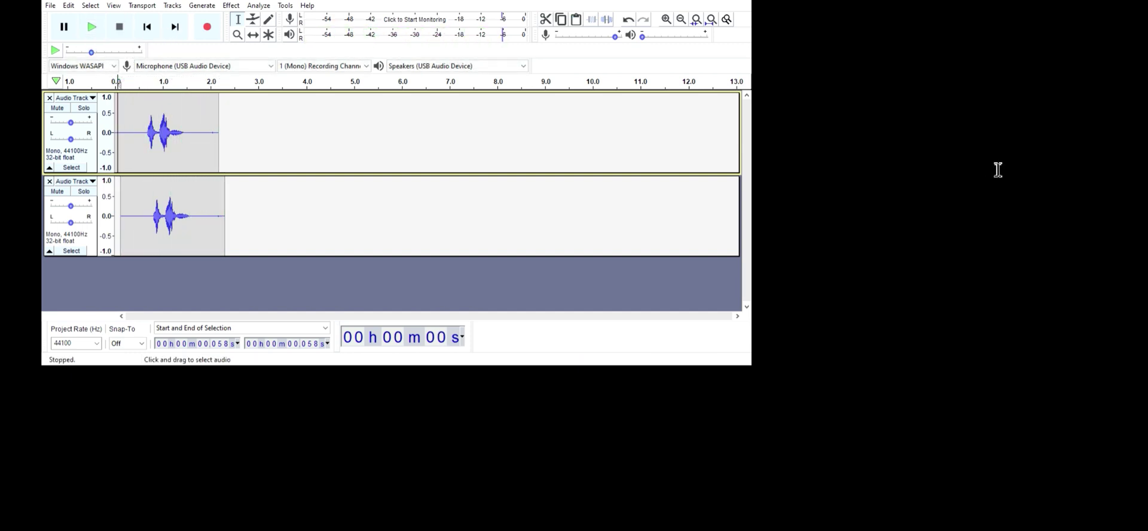
Replace the two mono clips with a stereo recording of about 2.1 seconds from Speakers (USB Audio Device) (loopback), using 2 (Stereo) recording channels
key(ctrl+z)
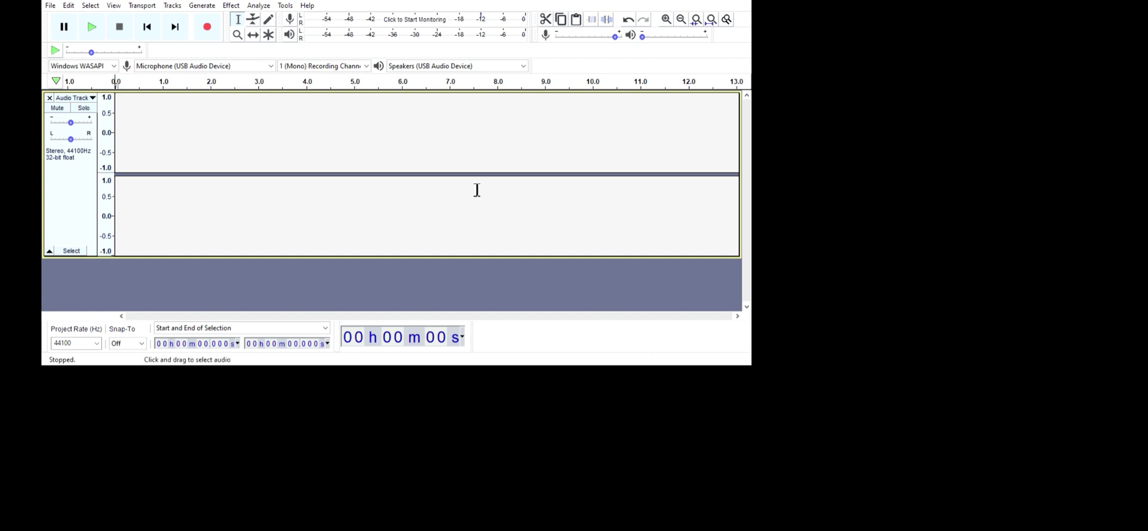
key(Tab)
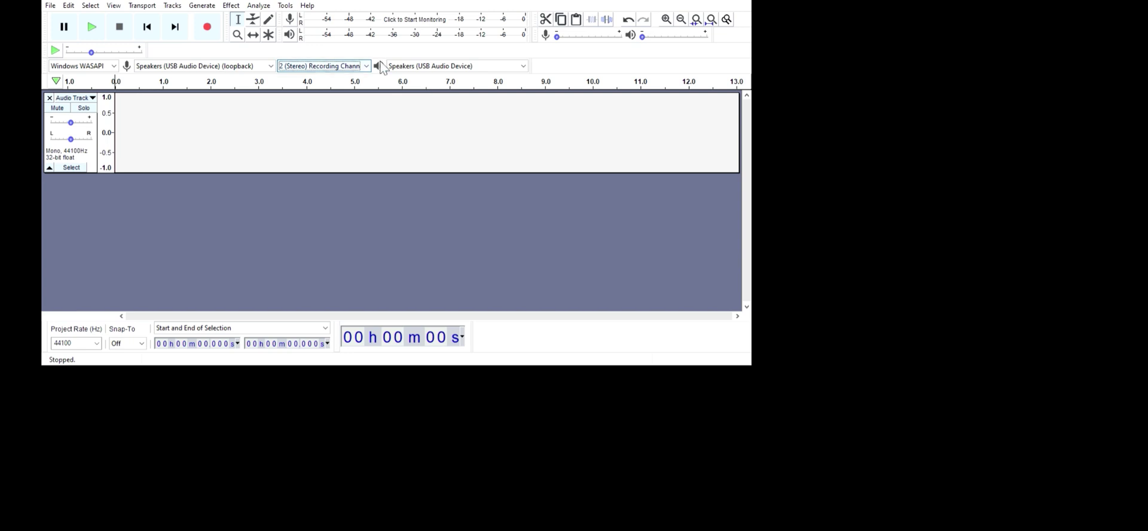
click(207, 27)
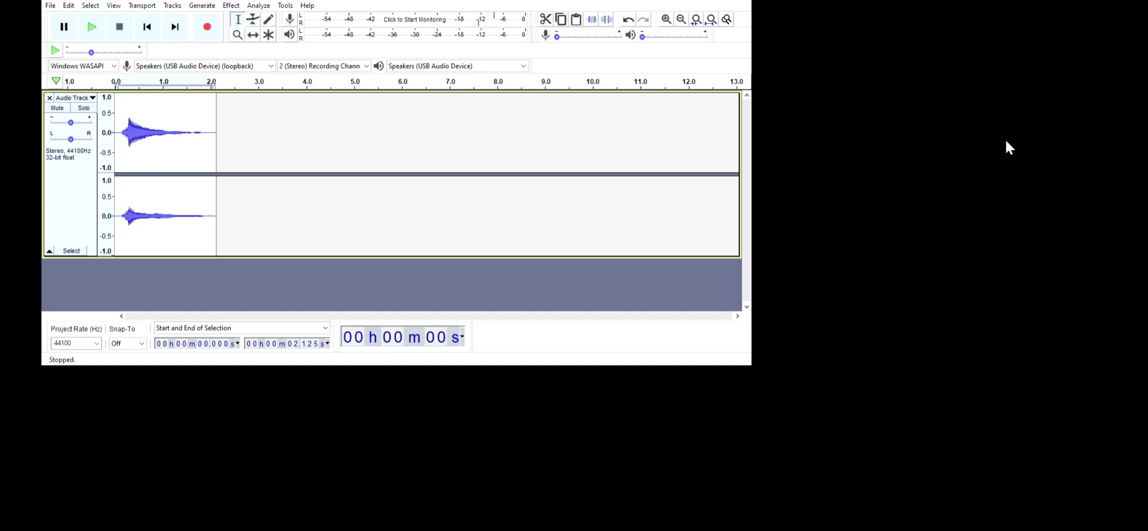
Try repeating the last effect on the stereo clip, and undo it
click(1064, 132)
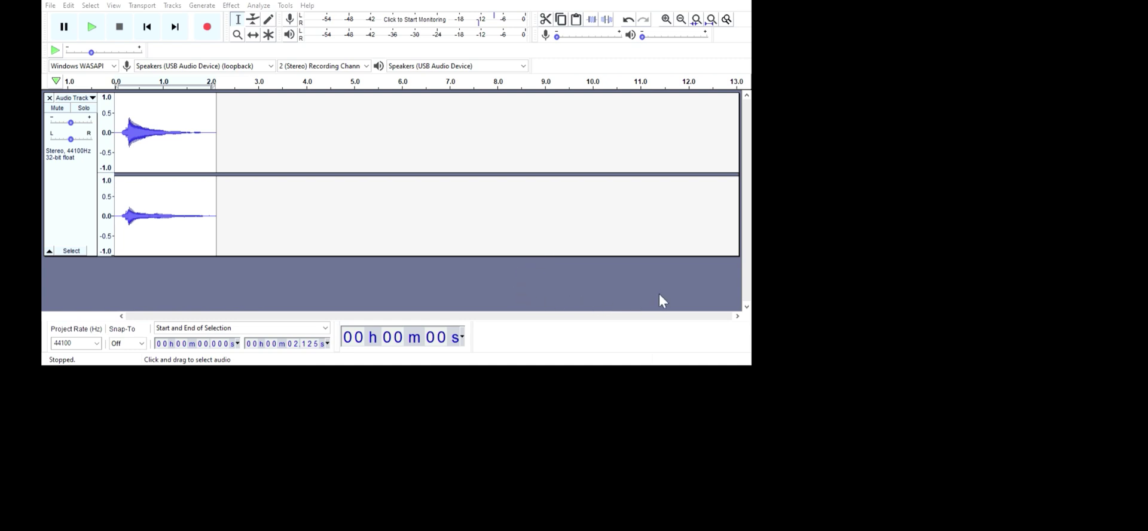
key(ctrl+r)
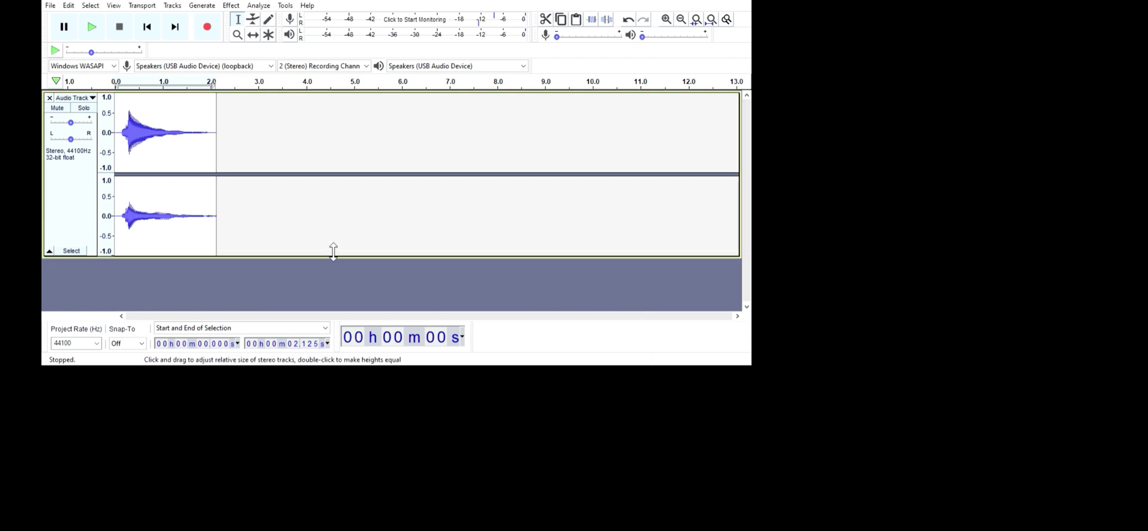
key(ctrl+z)
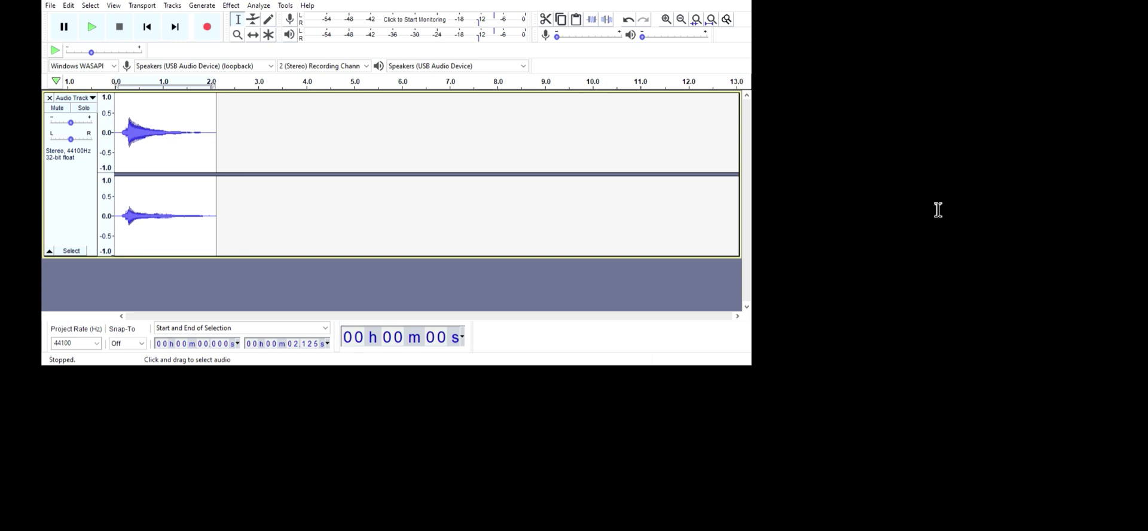
Apply an effect that shortens the stereo clip to about 1.06 s, and play the result
click(1056, 128)
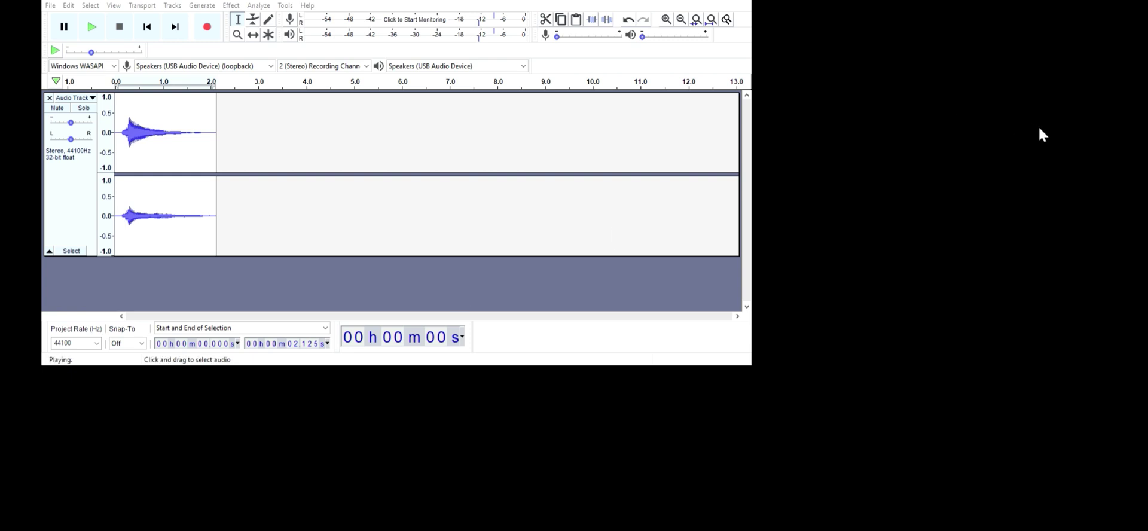
key(ctrl+z)
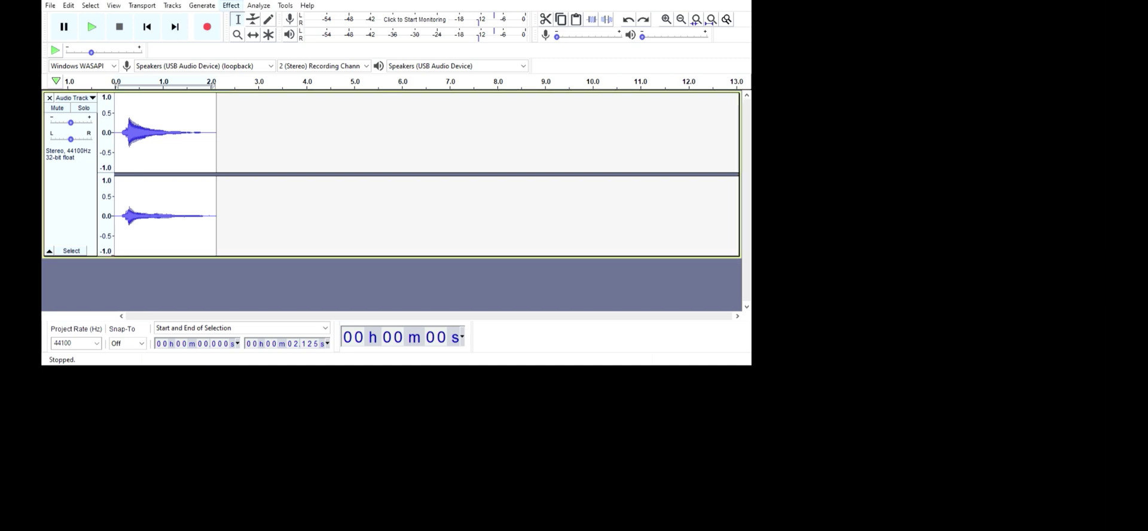
click(429, 377)
click(375, 498)
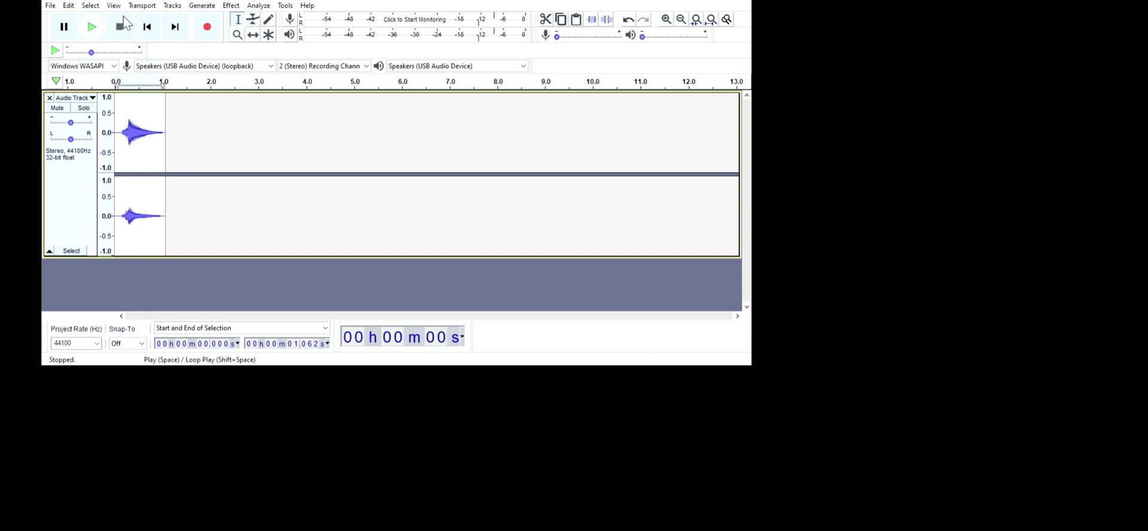
key(space)
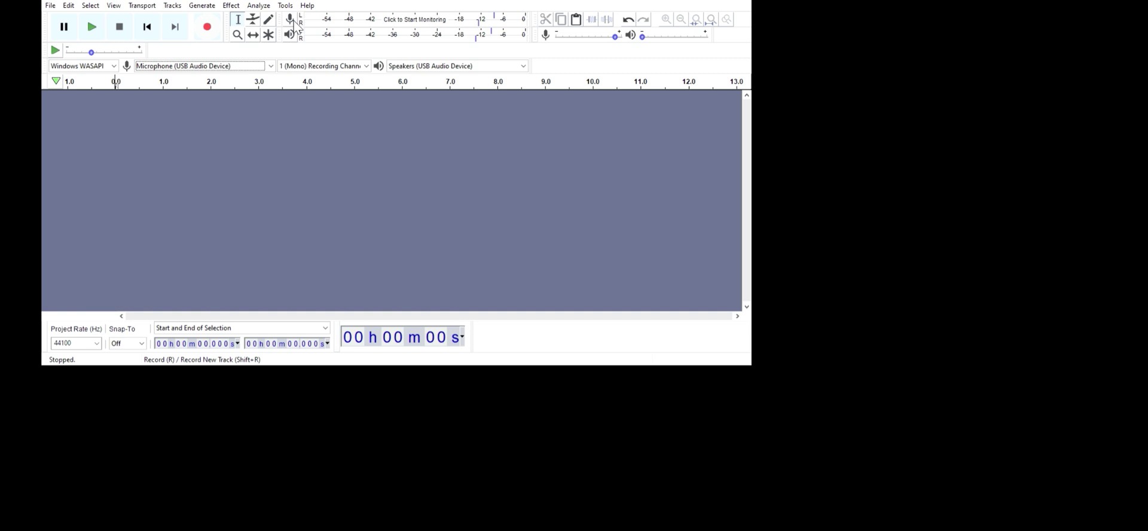
Record two mono tracks from Microphone (USB Audio Device), the first about 2.6 s and the second about 2.3 s long
key(r)
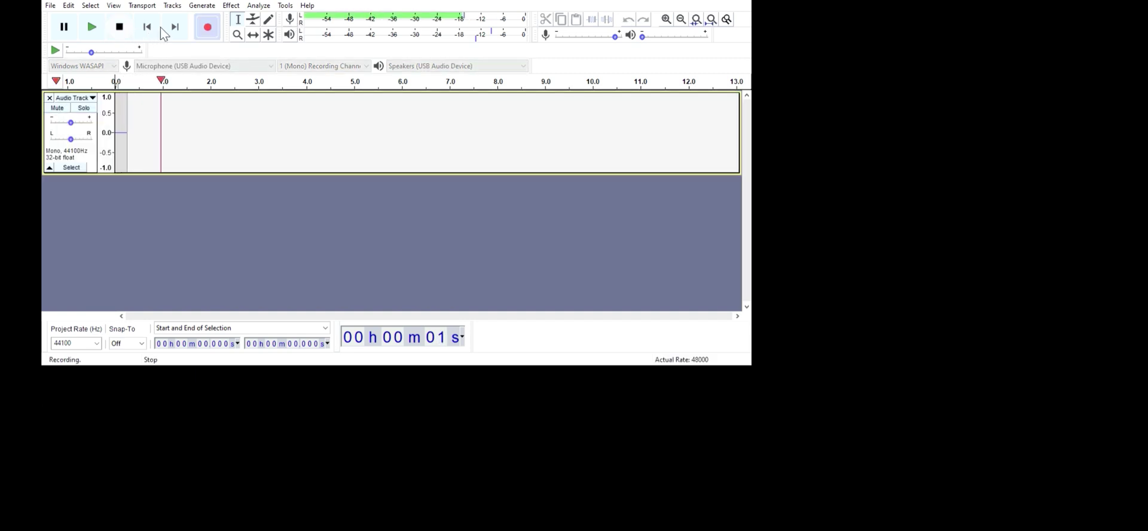
key(space)
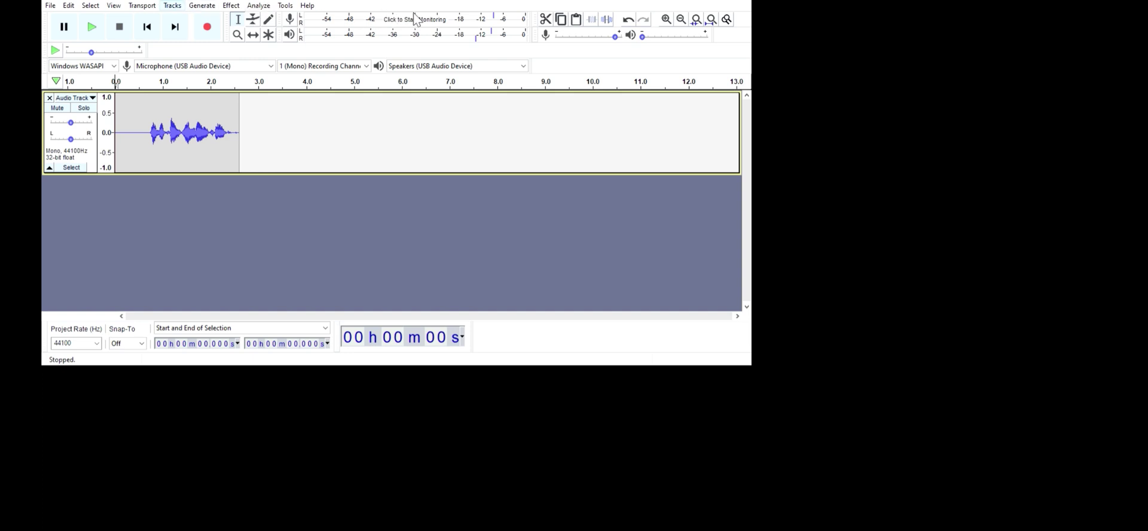
key(ctrl+shift+n)
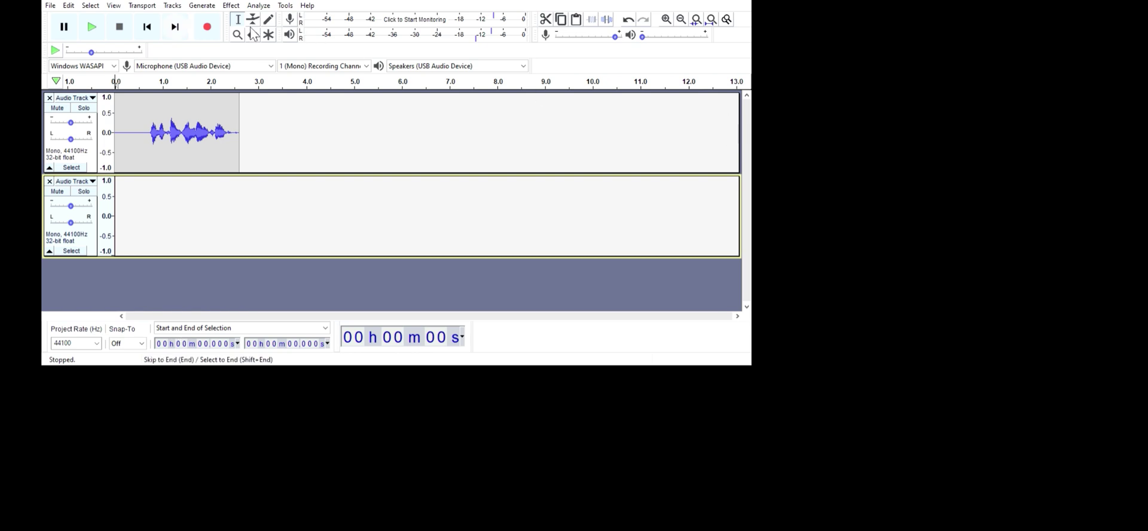
key(r)
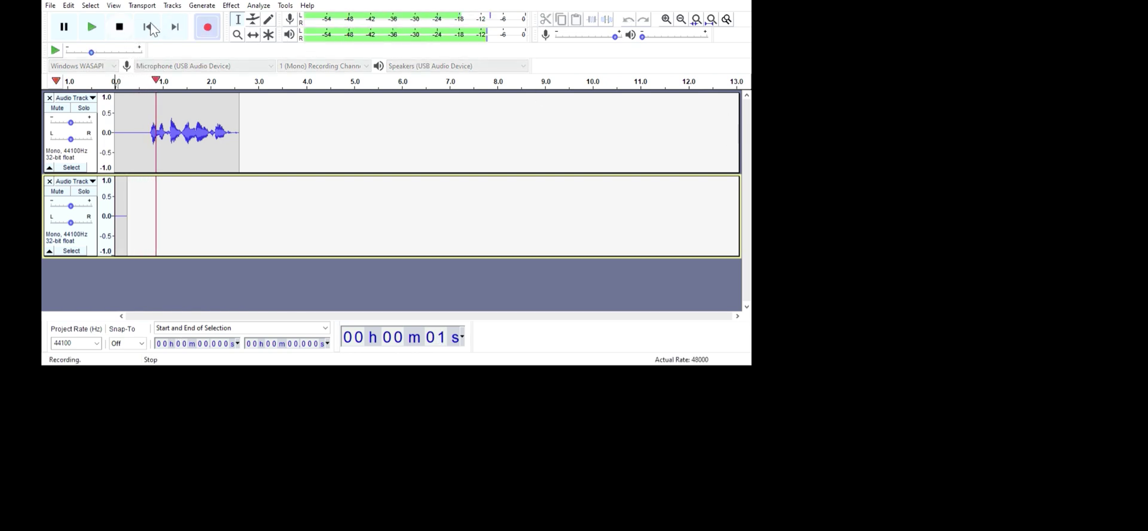
click(119, 26)
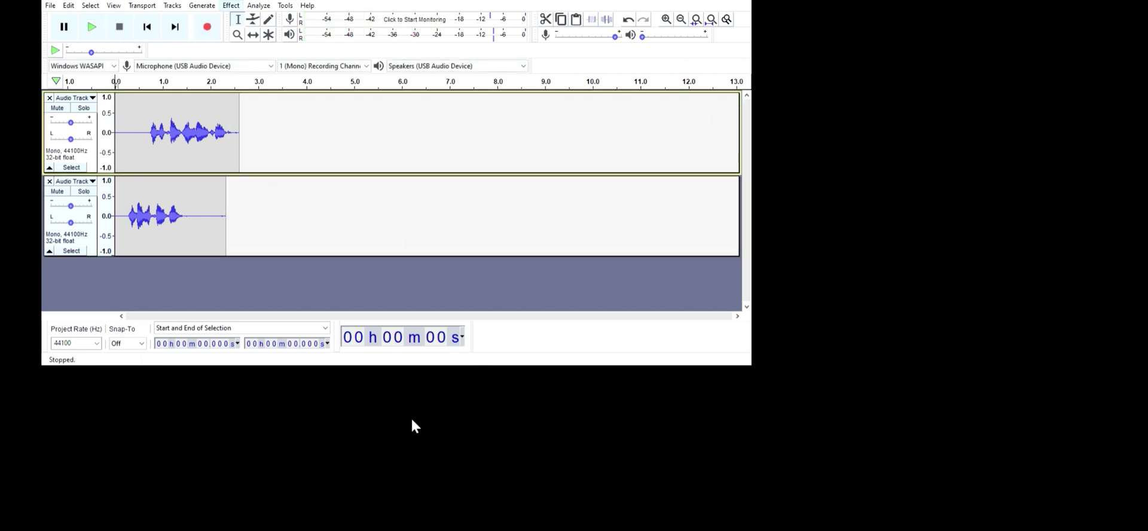
Try an effect on both mono tracks across the full 2.605 s, and undo it
click(427, 521)
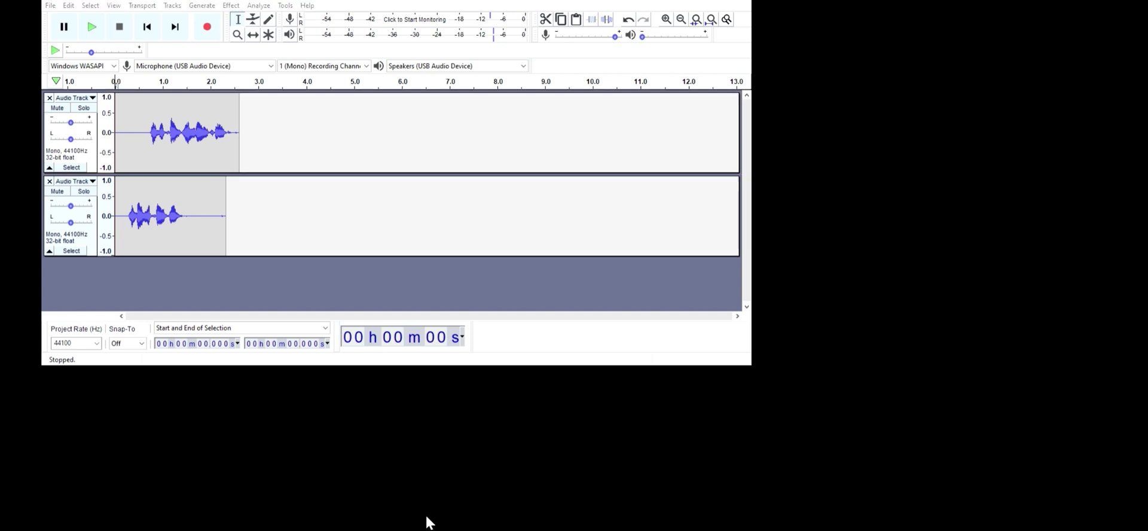
click(709, 285)
key(ctrl+a)
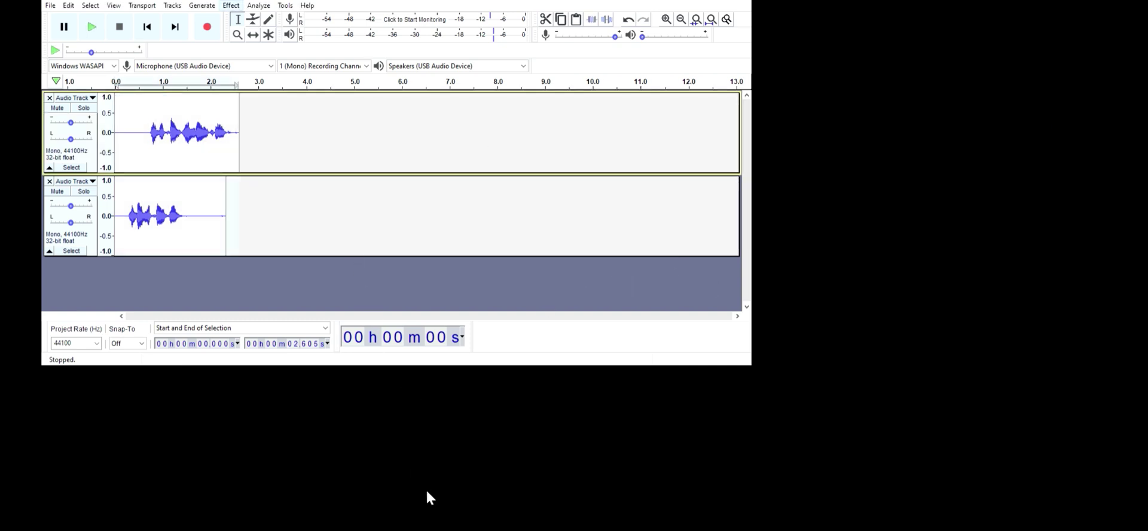
click(439, 507)
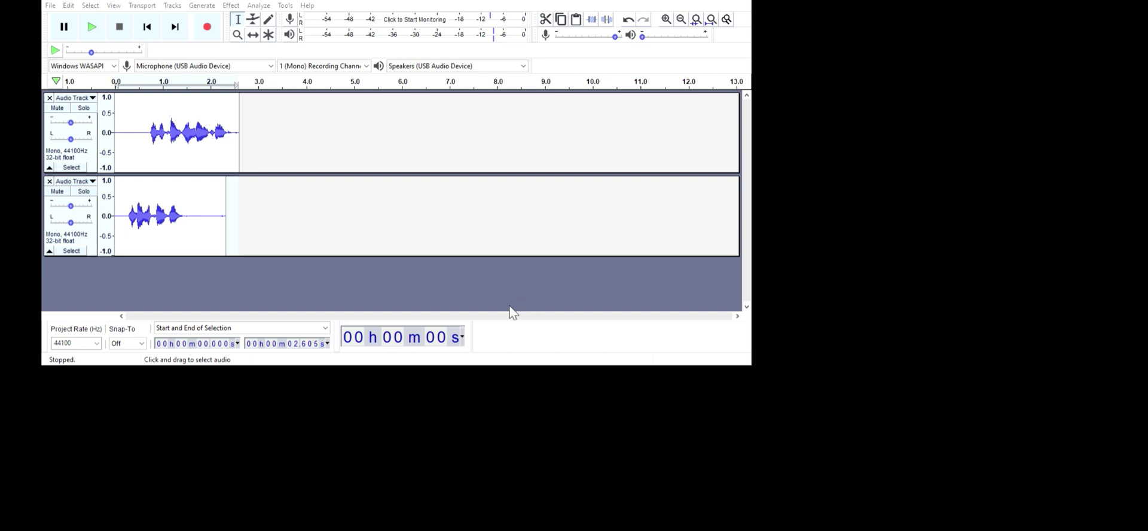
click(597, 311)
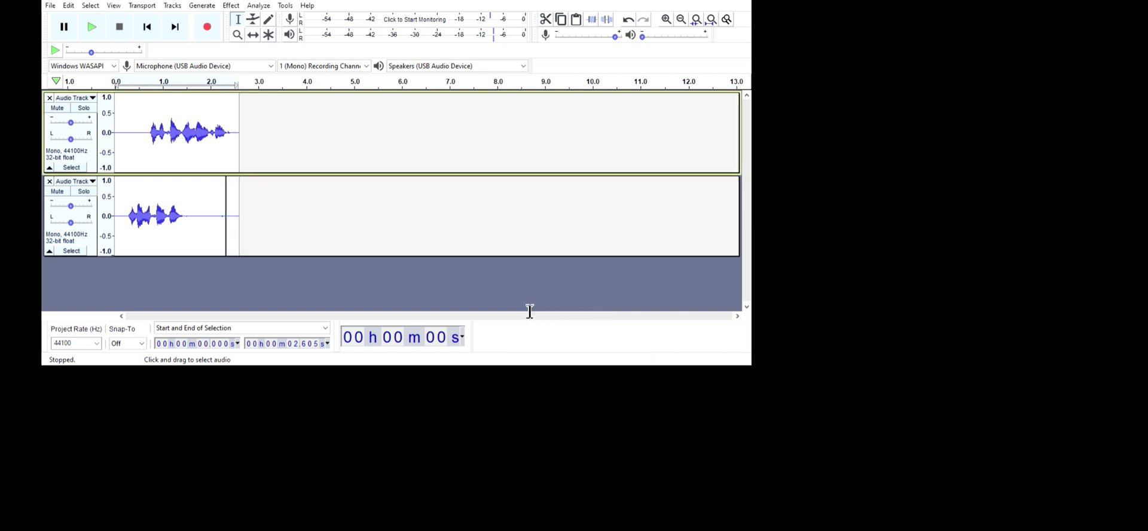
click(357, 252)
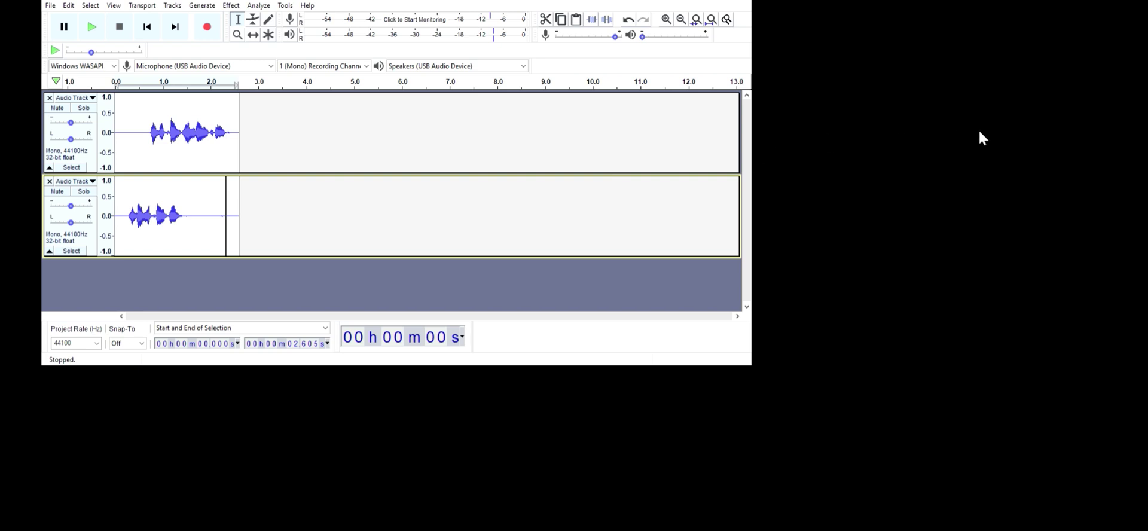
key(ctrl+z)
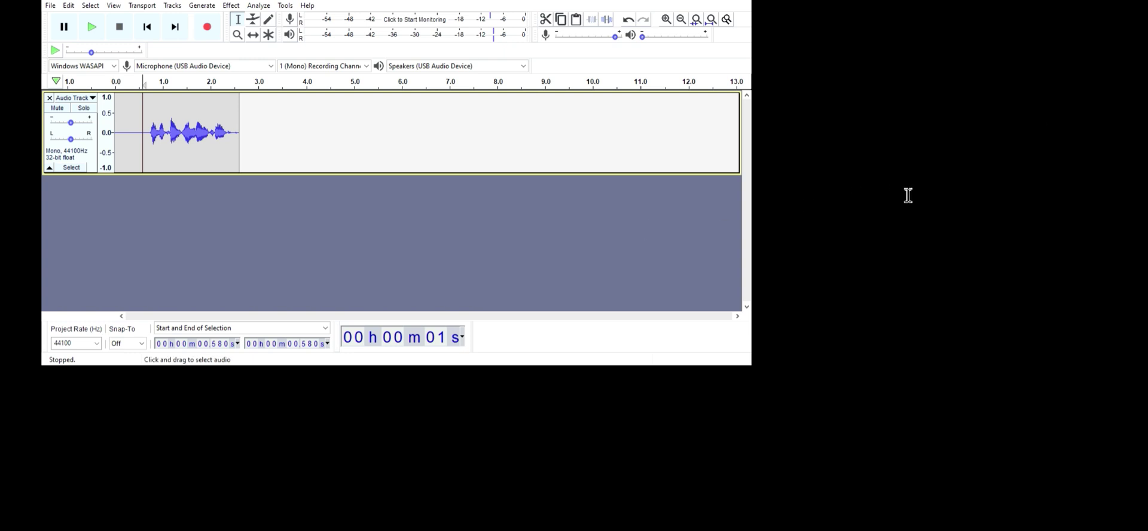
Select the first mono track's clip from 0 to 2.605 s, try an effect on it, and undo it
key(ctrl+a)
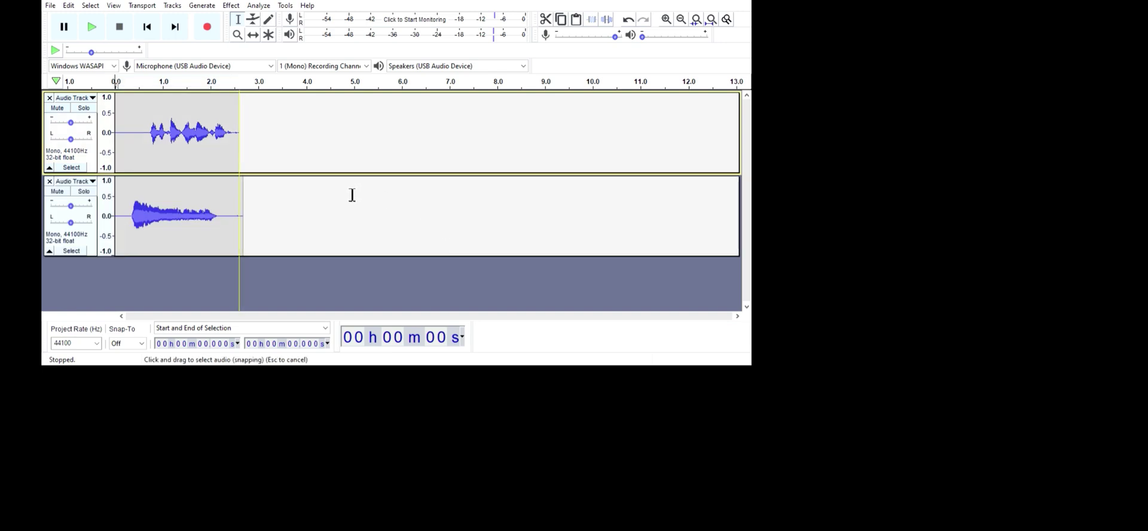
drag(251, 193, 161, 185)
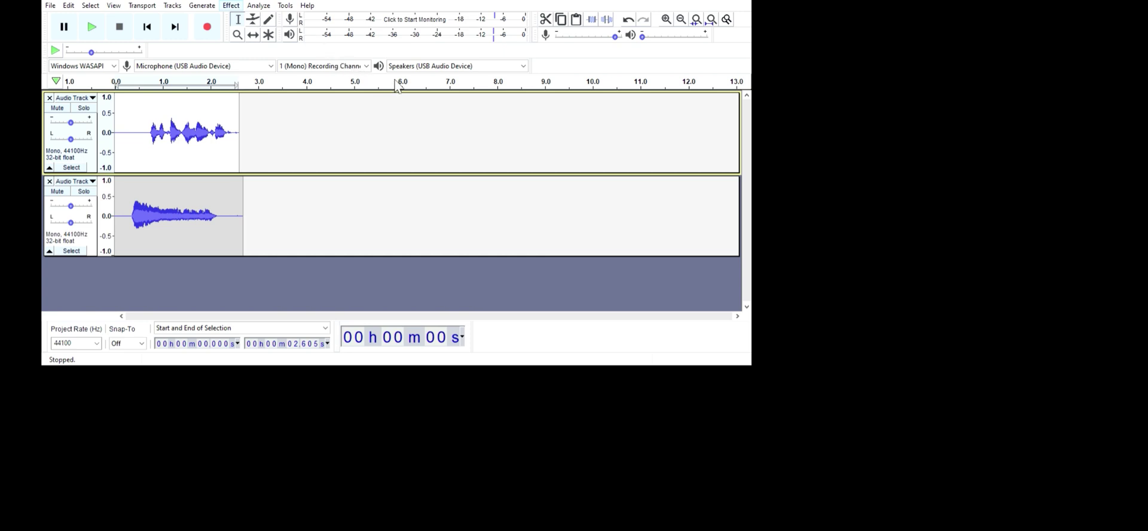
click(822, 194)
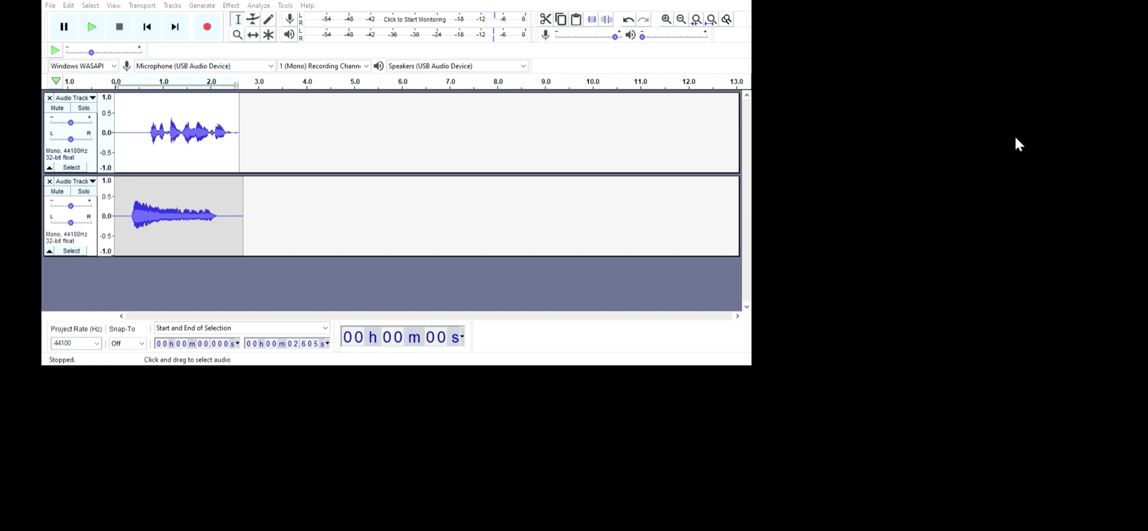
key(ctrl+z)
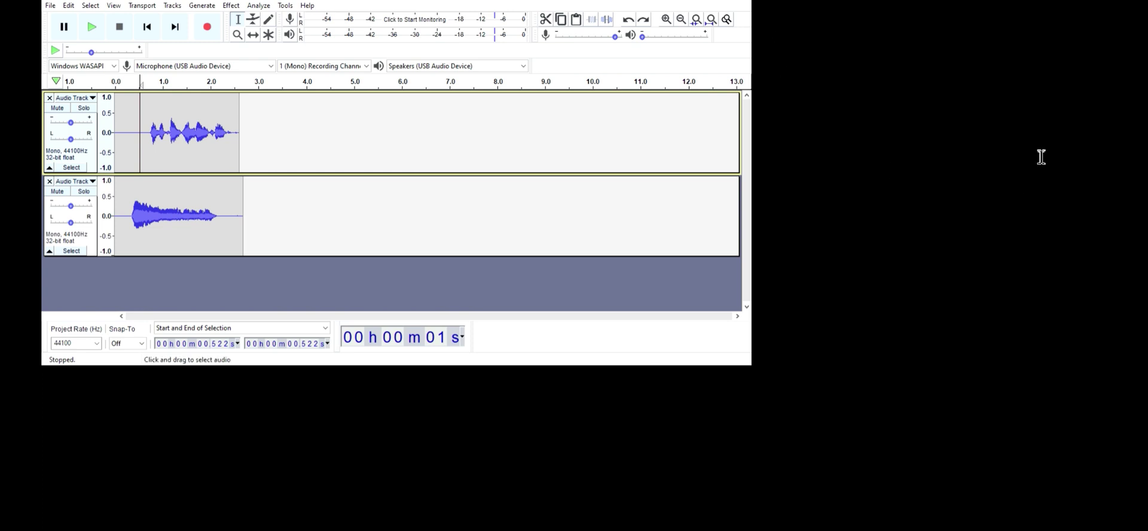
click(391, 215)
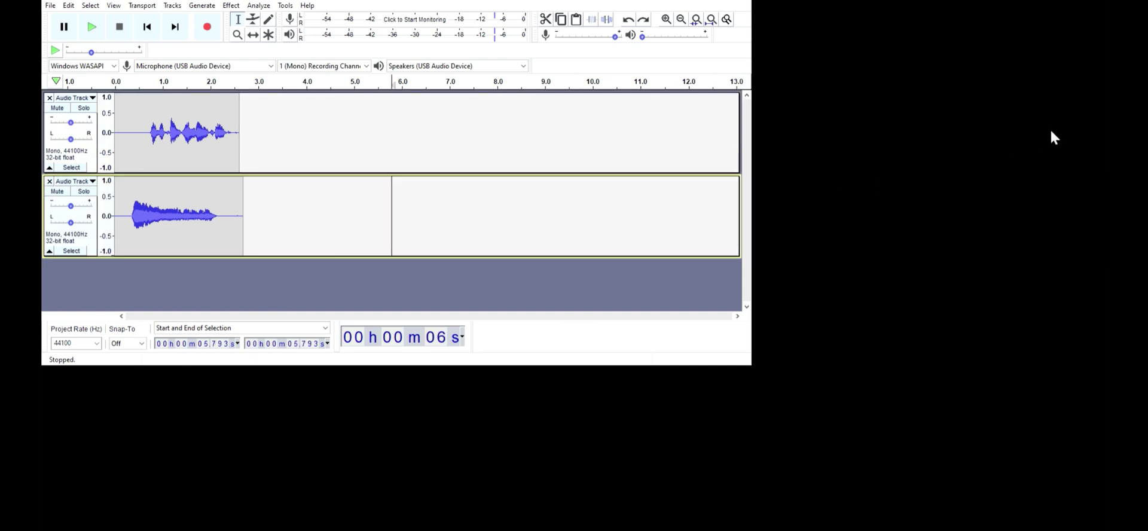
Record a stereo clip of about 4.8 s from Speakers (USB Audio Device) (loopback), using 2 (Stereo) recording channels
click(275, 70)
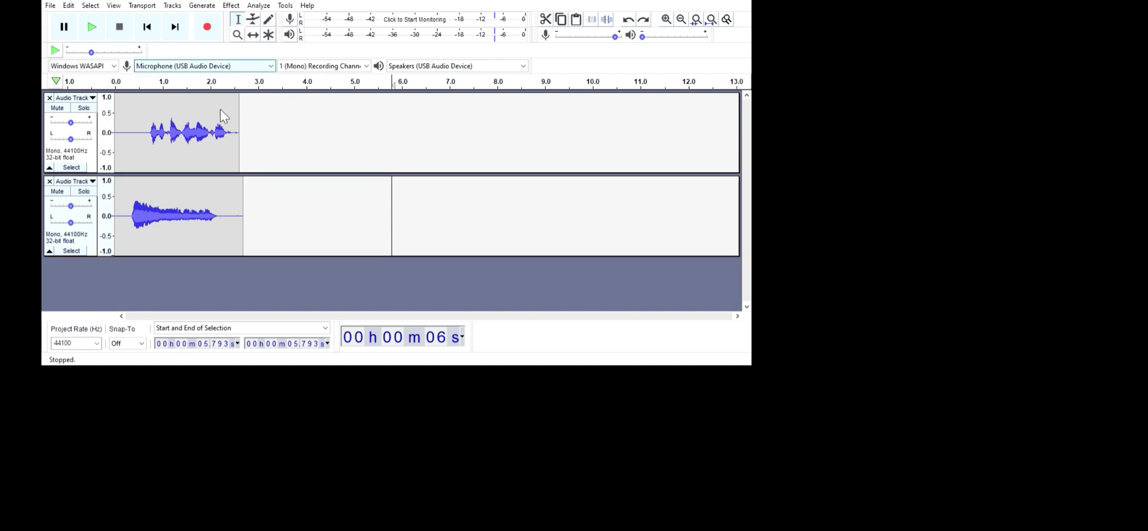
key(Down)
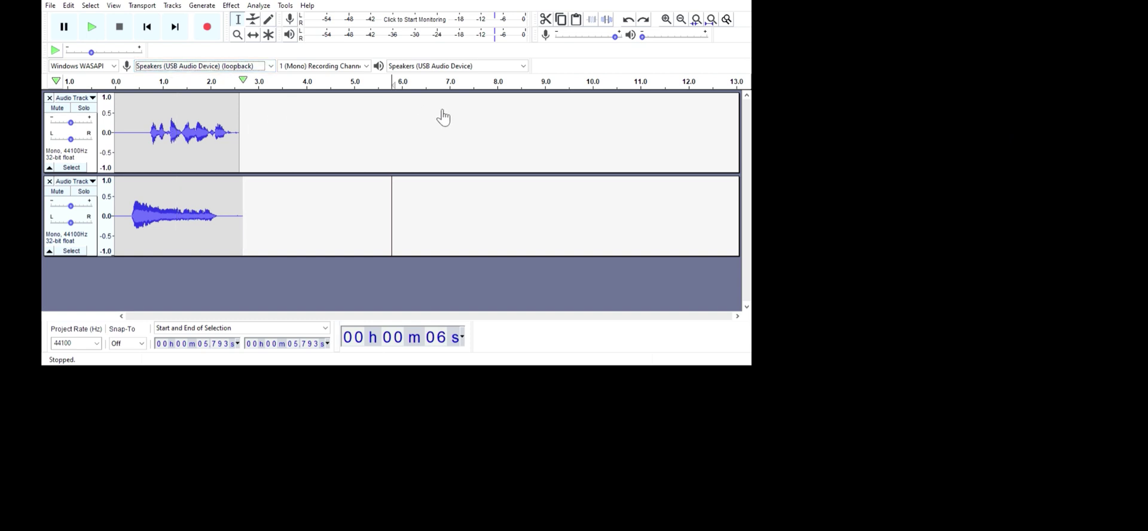
key(Tab)
key(Down)
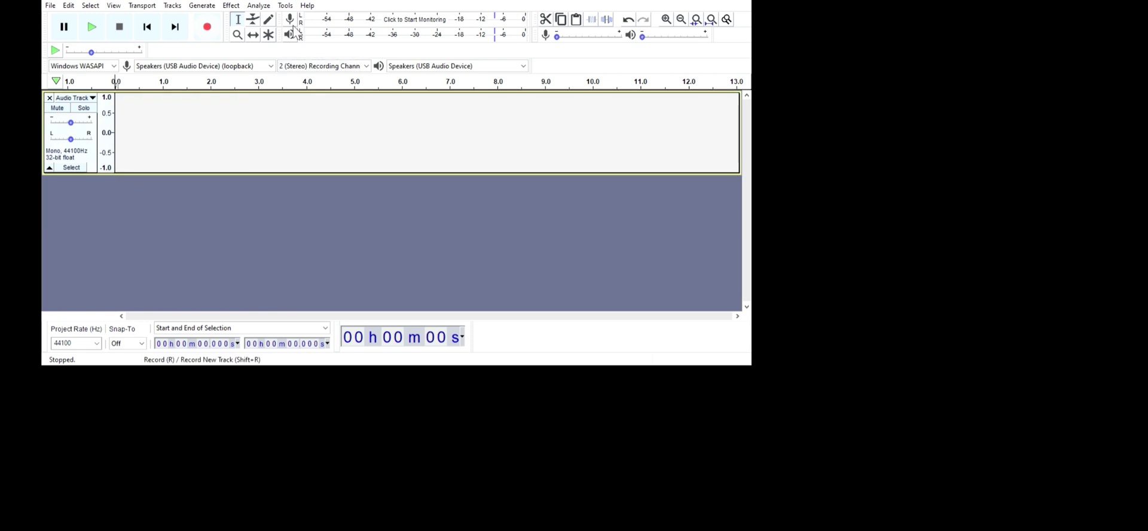
key(r)
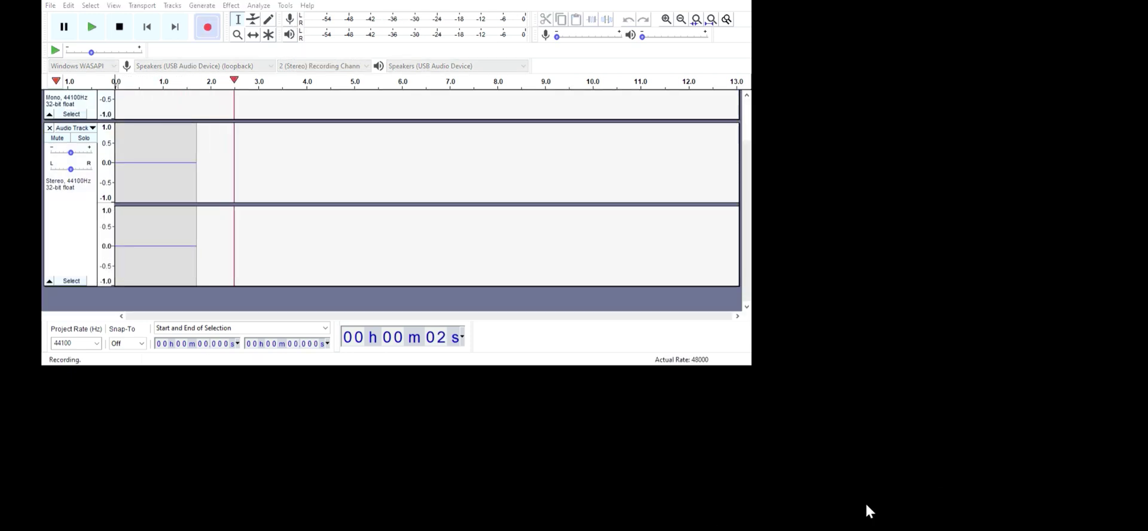
click(120, 27)
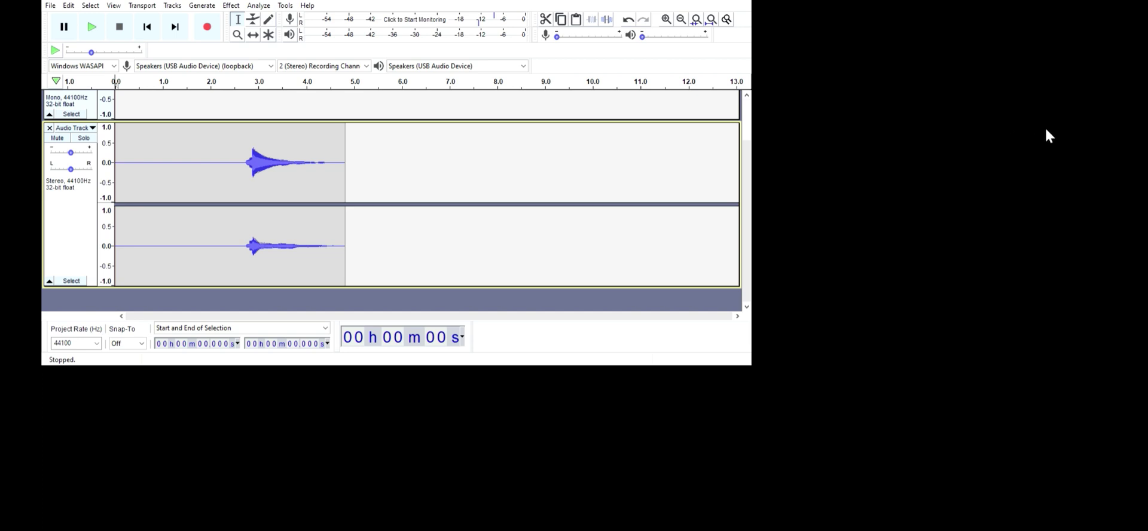
Select the stereo recording from about 2.252 s to 4.435 s, and try an effect on that range
drag(265, 251, 326, 254)
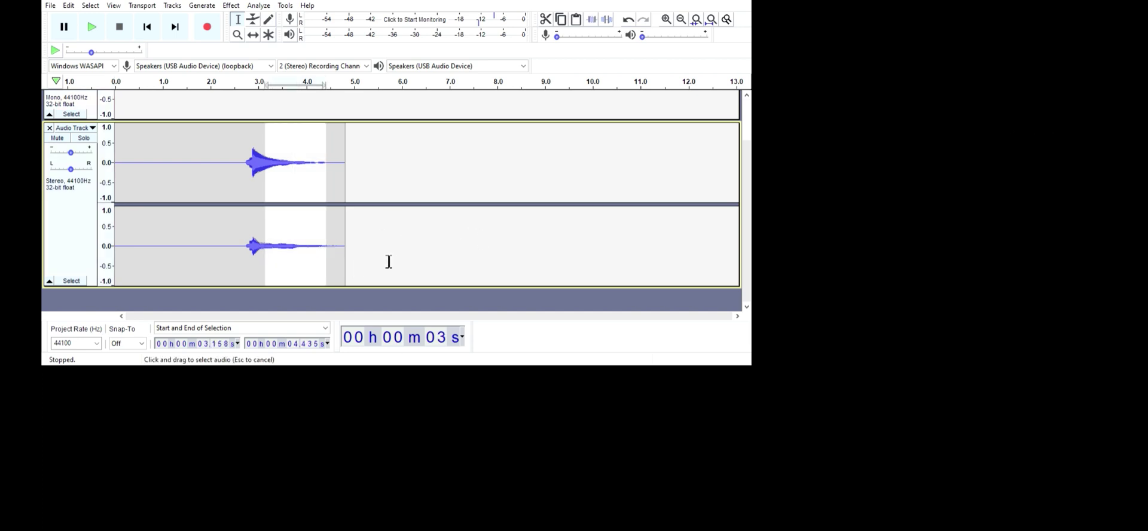
key(shift+Left)
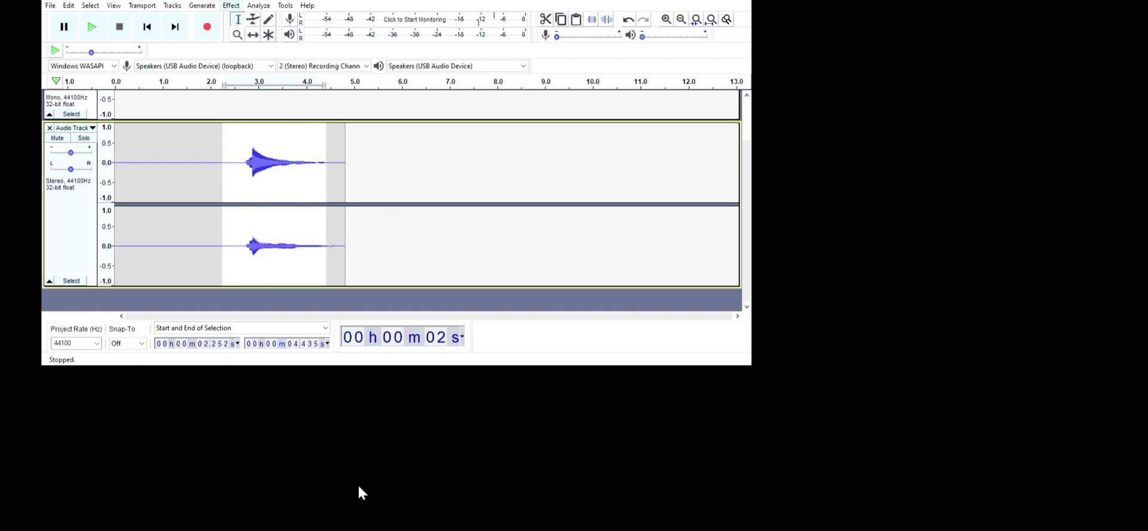
key(Return)
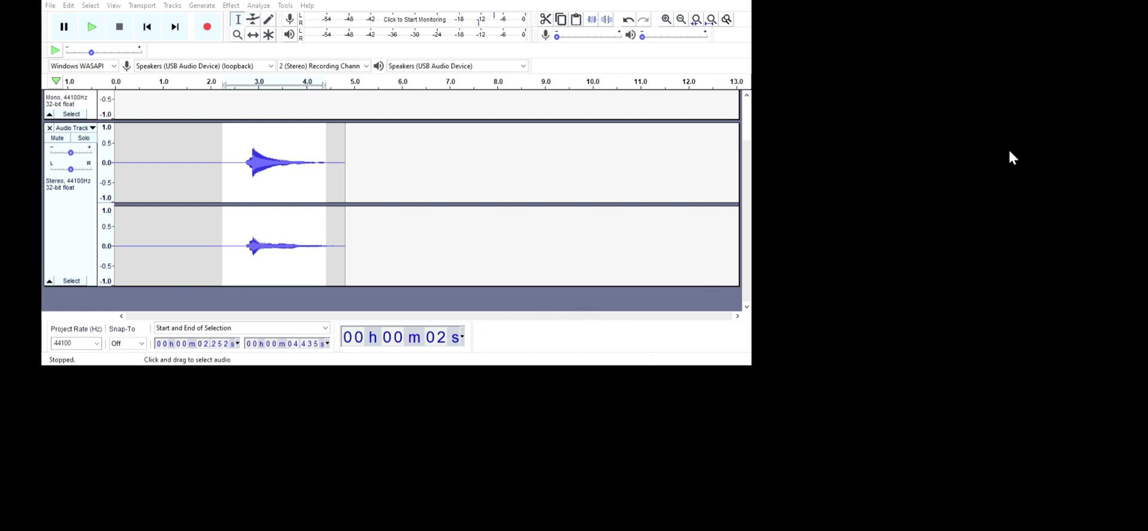
key(alt+Tab)
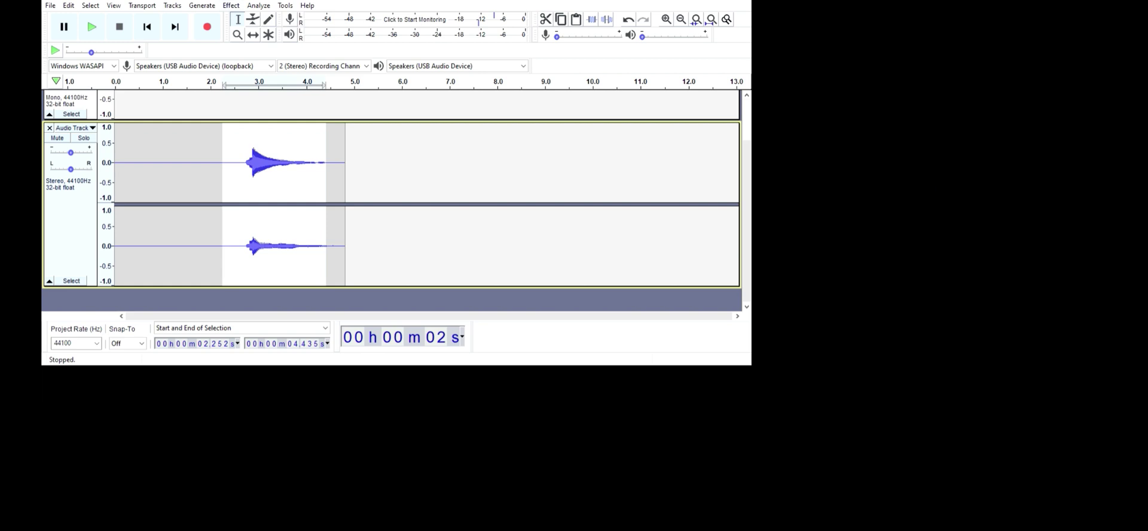
click(402, 526)
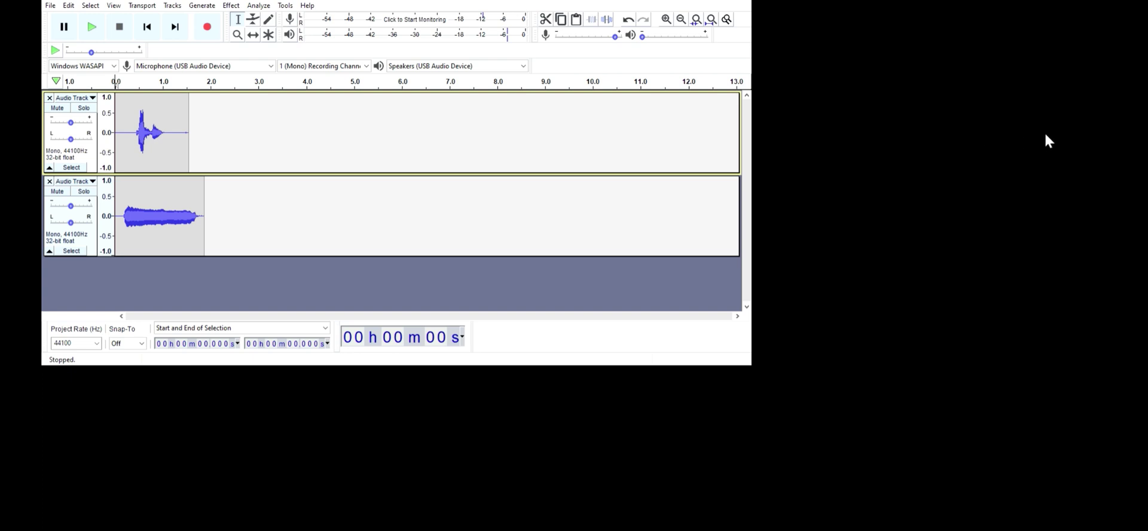
Select the second mono track's clip from 0 to 1.875 s, and play it
click(243, 216)
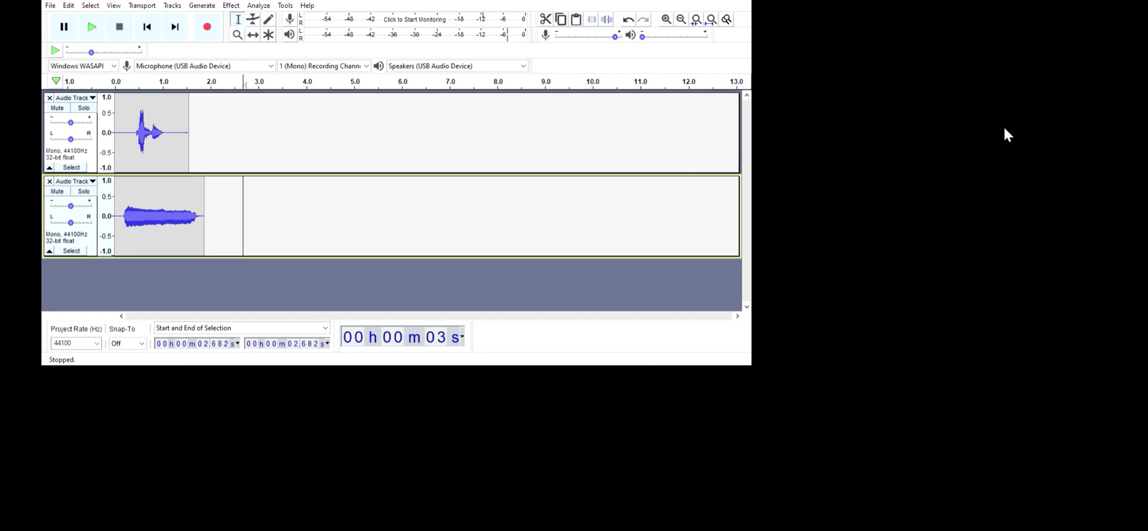
key(ctrl+a)
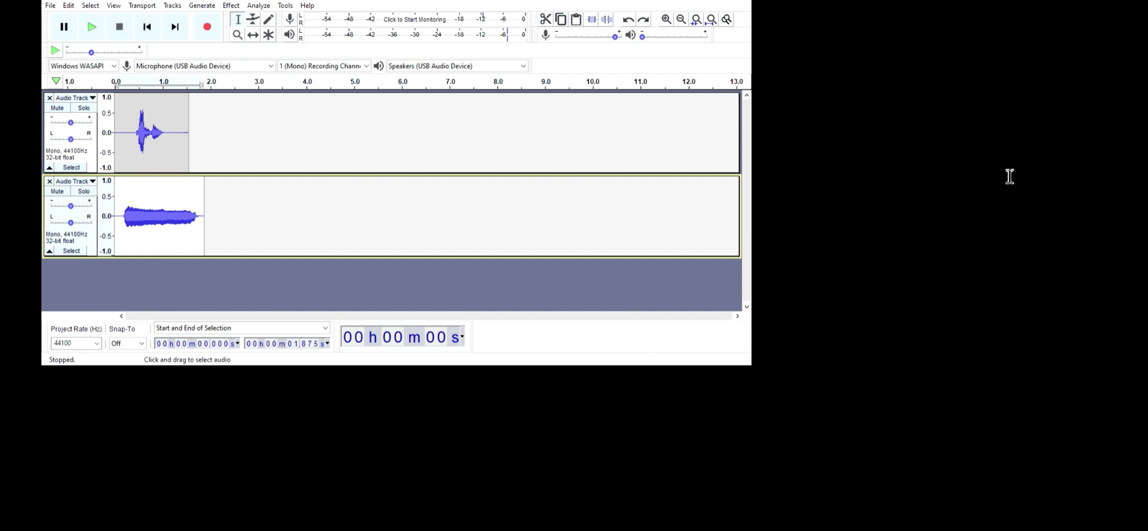
key(space)
Combine the two mono tracks into one stereo track, and place the cursor at about 0.778 s
key(Up)
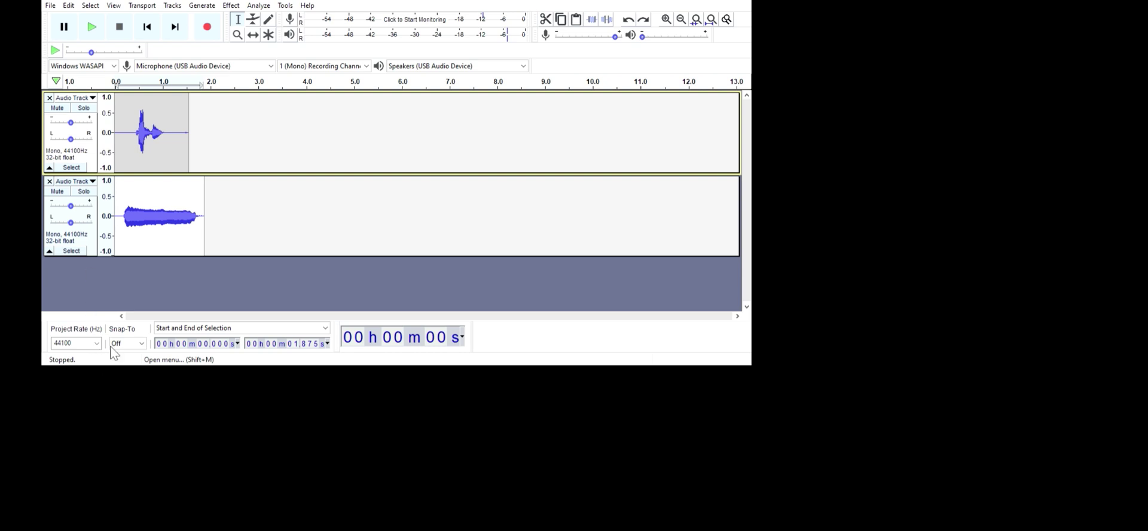
key(ctrl+y)
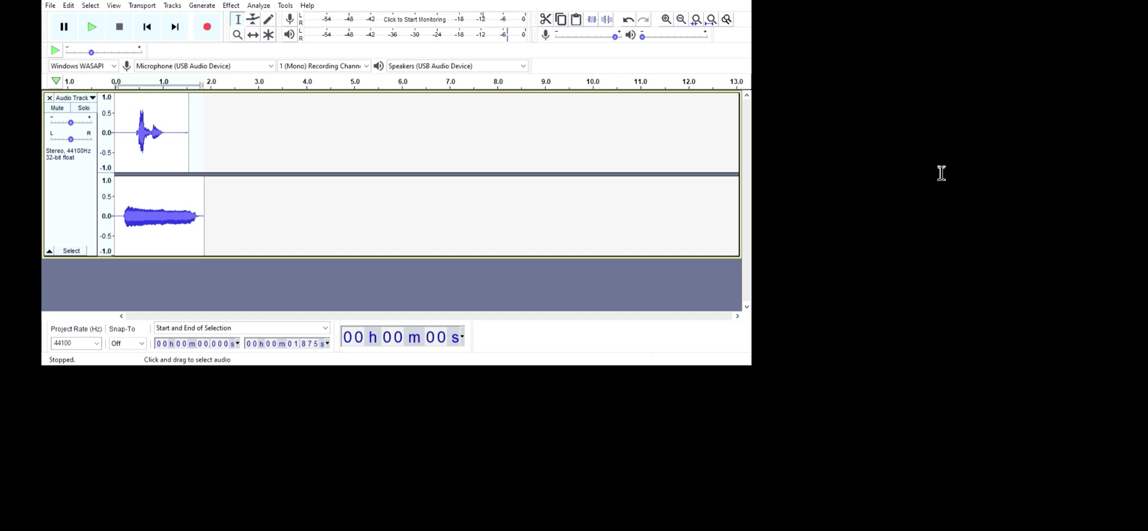
click(705, 269)
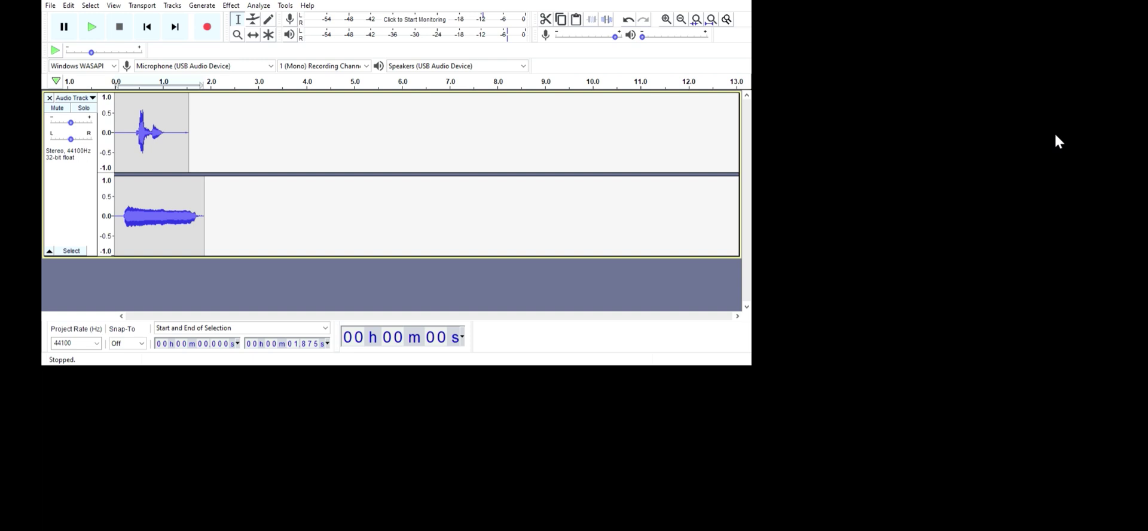
click(152, 215)
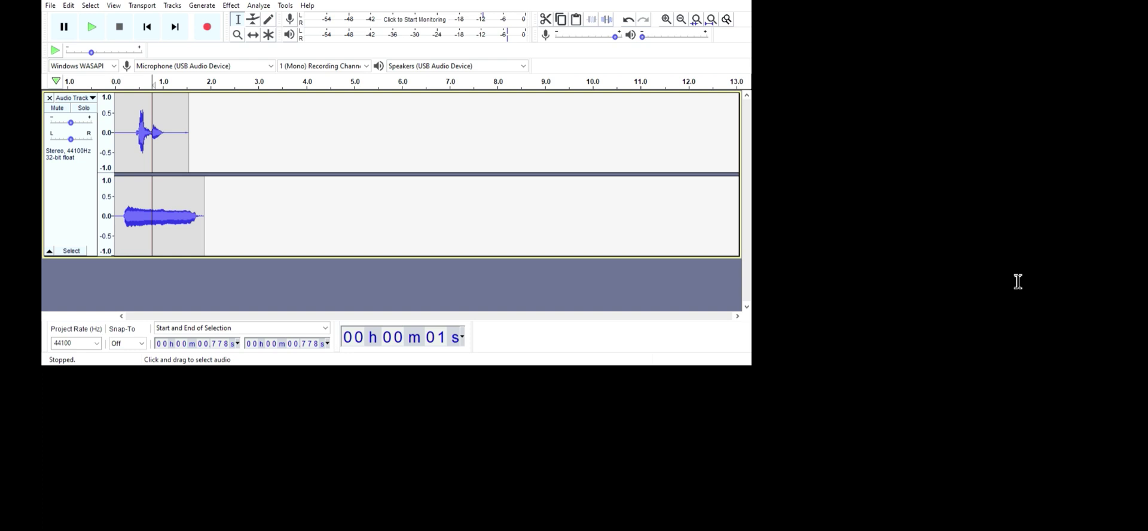